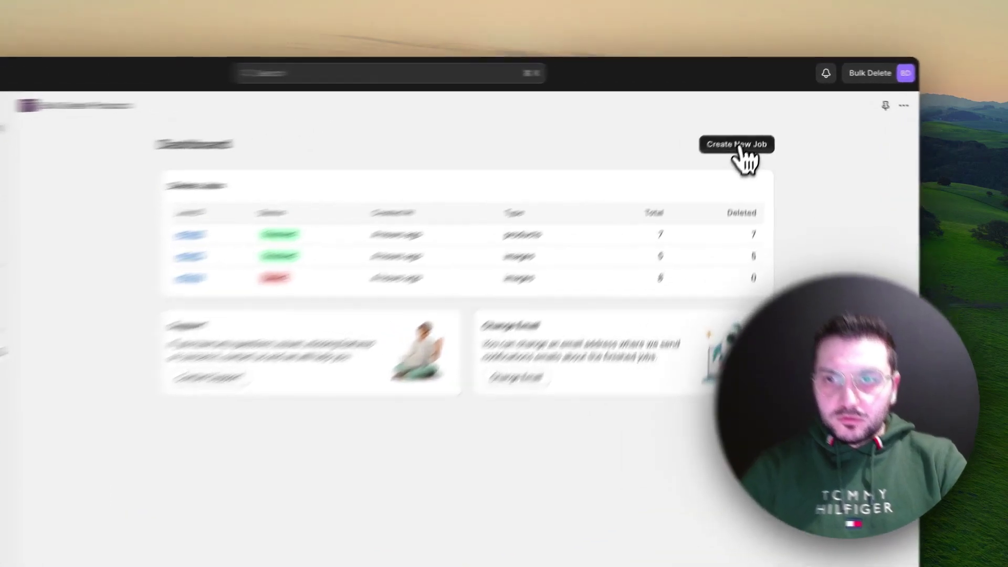
Step: Start a new delete job and look over its Status, Vendors, Collection, out-of-stock and date filters
click(754, 125)
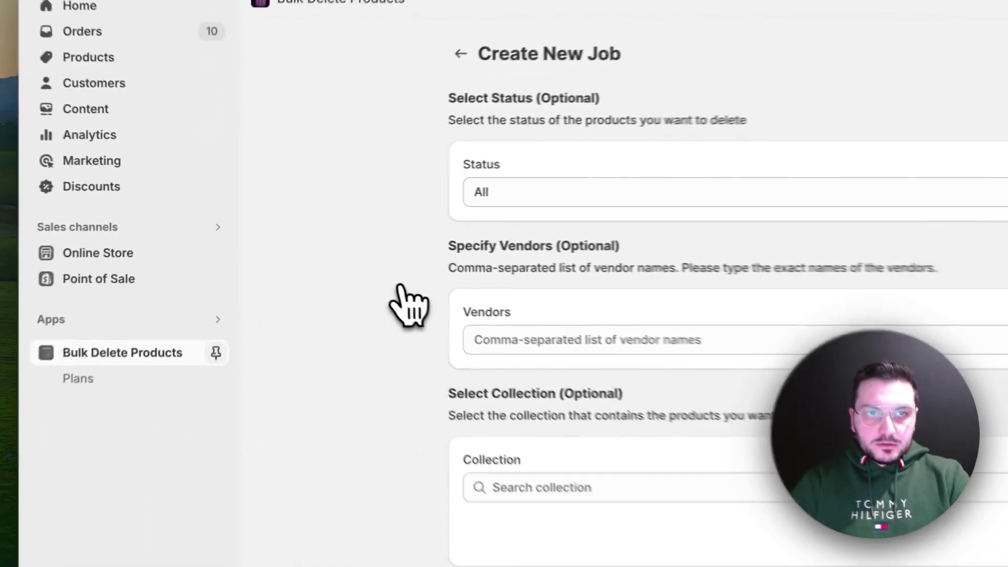
scroll(332, 256, down, 4)
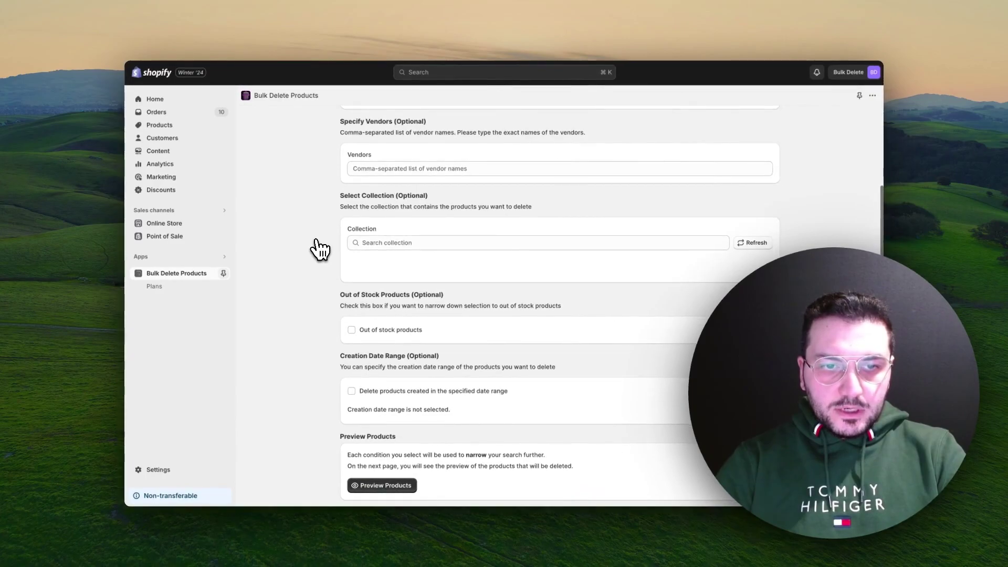
scroll(320, 245, up, 1)
scroll(320, 245, up, 3)
scroll(393, 300, down, 4)
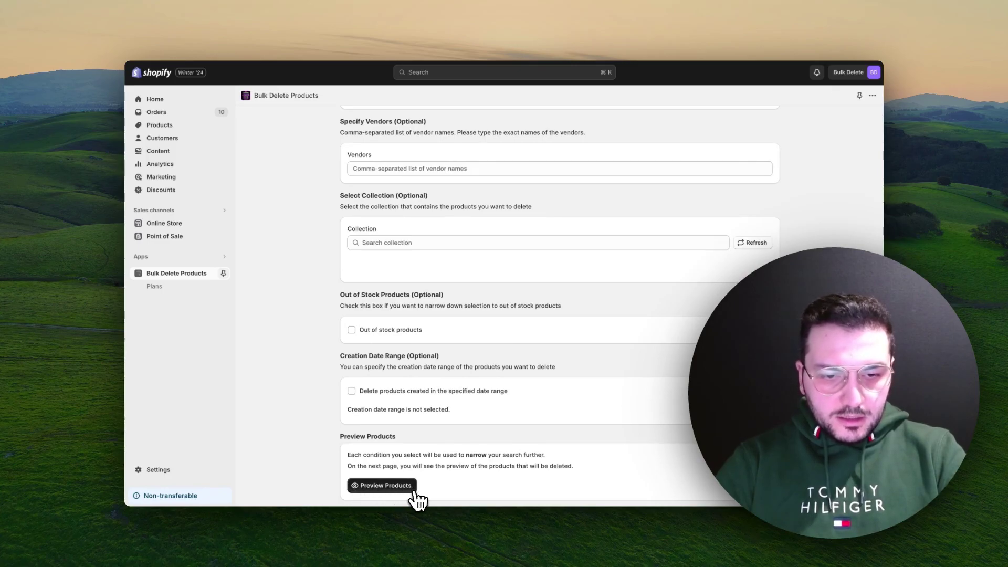
scroll(379, 352, up, 4)
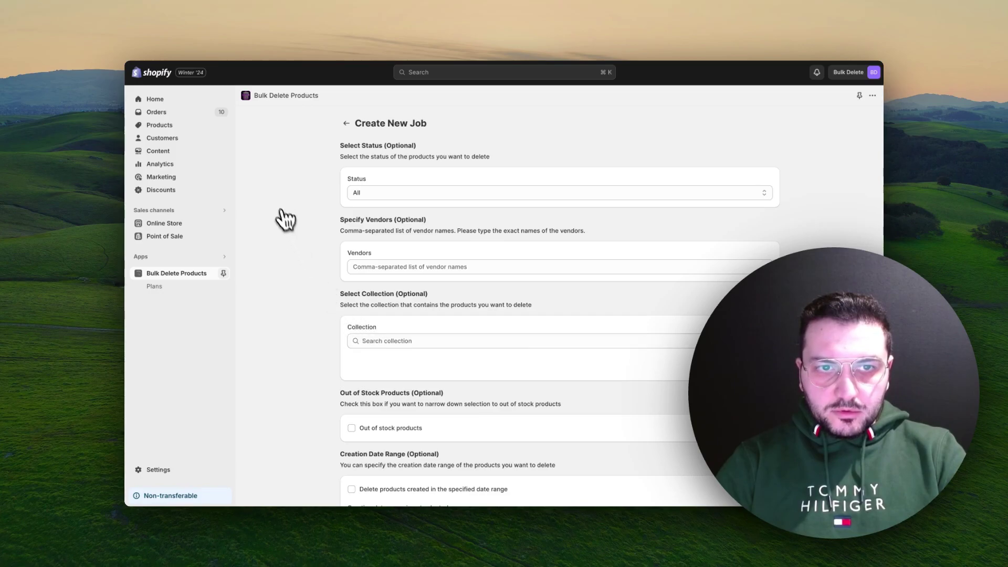
scroll(318, 217, down, 4)
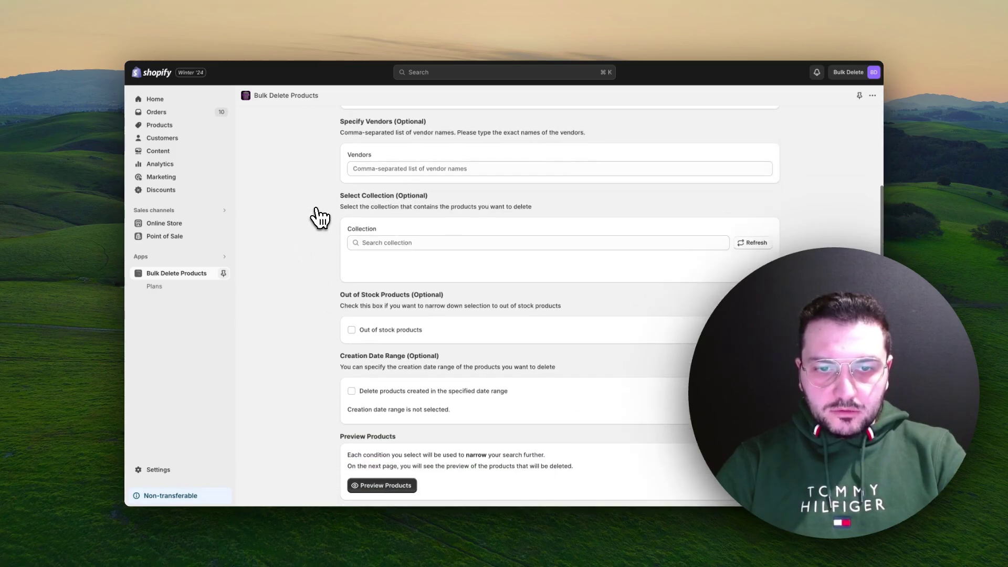
scroll(319, 217, up, 4)
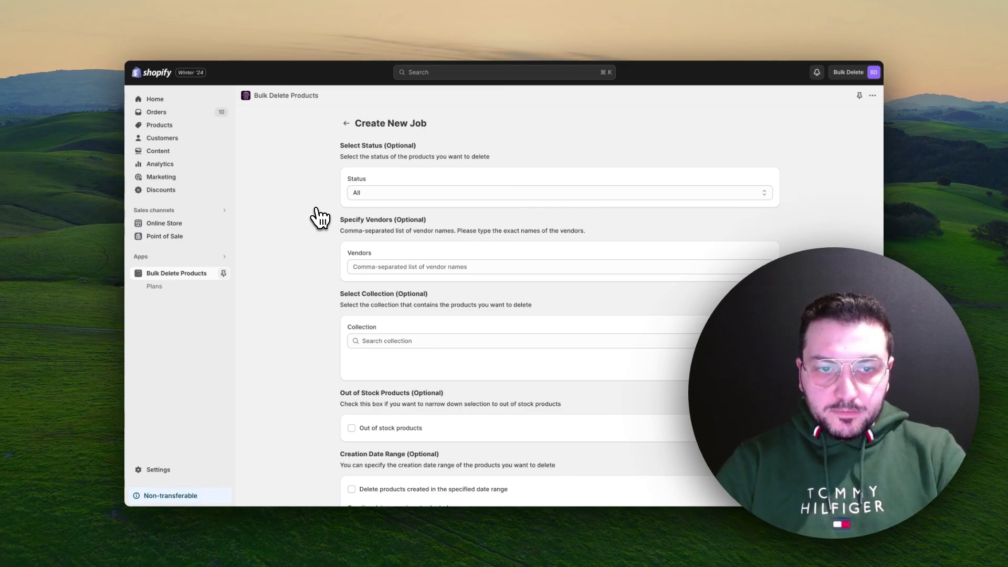
scroll(334, 273, down, 4)
scroll(333, 281, up, 4)
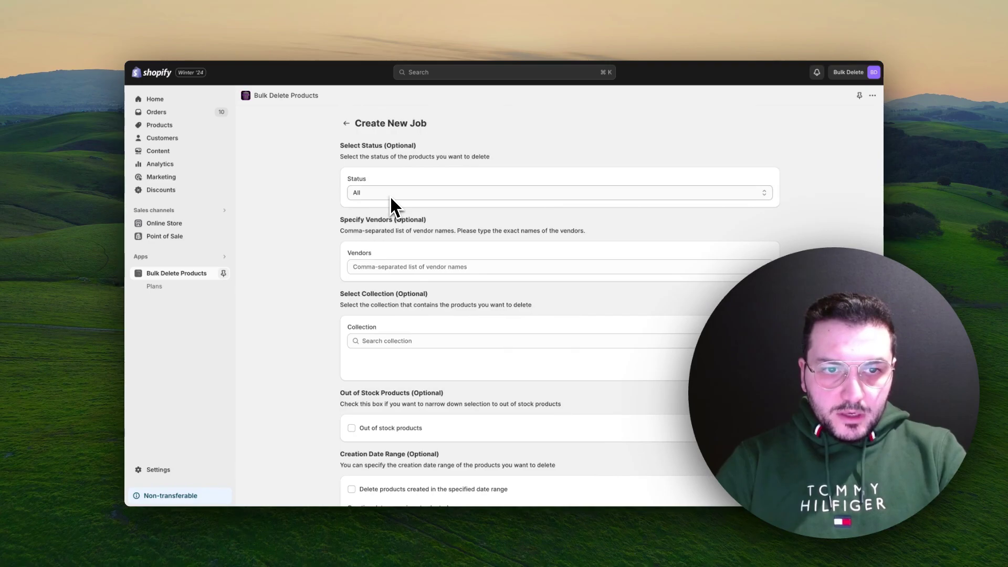
Step: Filter to Draft products from vendor Adidas, preview the six matches and delete them
click(392, 194)
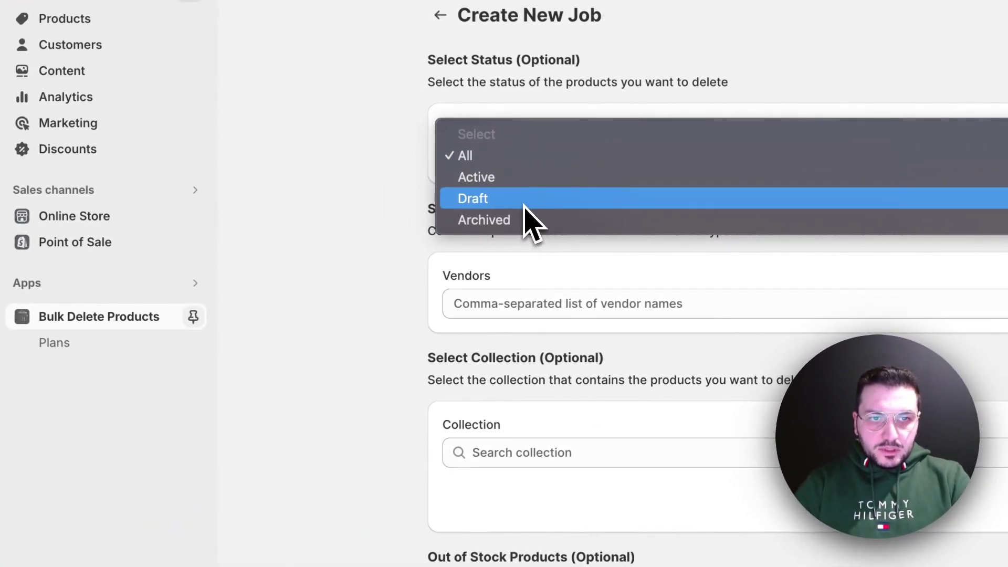
click(525, 204)
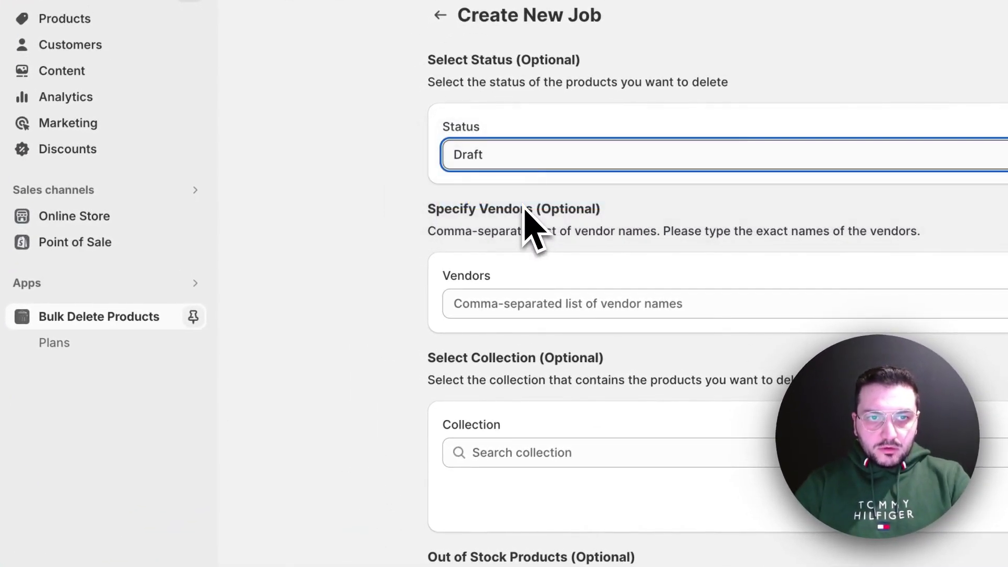
click(499, 302)
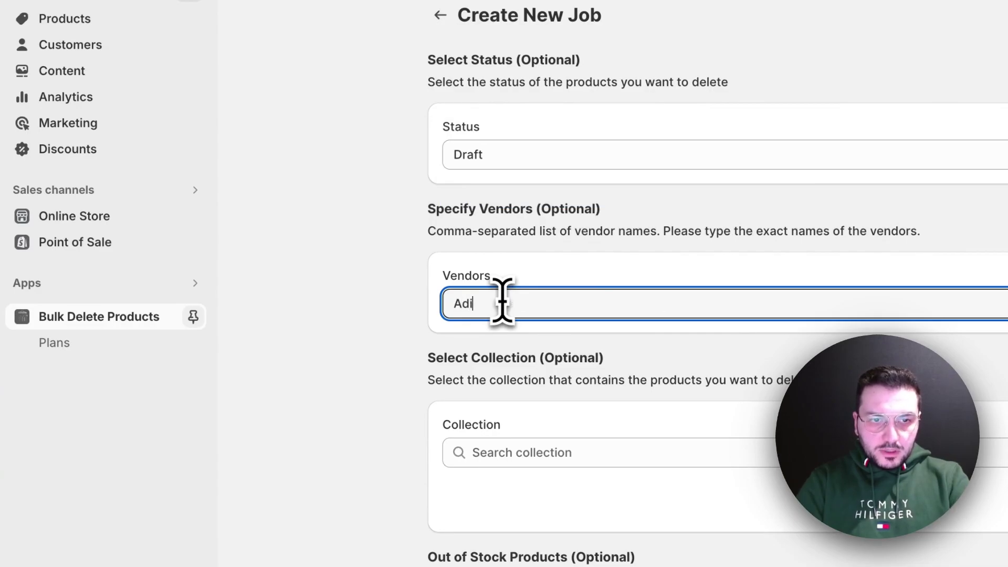
click(394, 398)
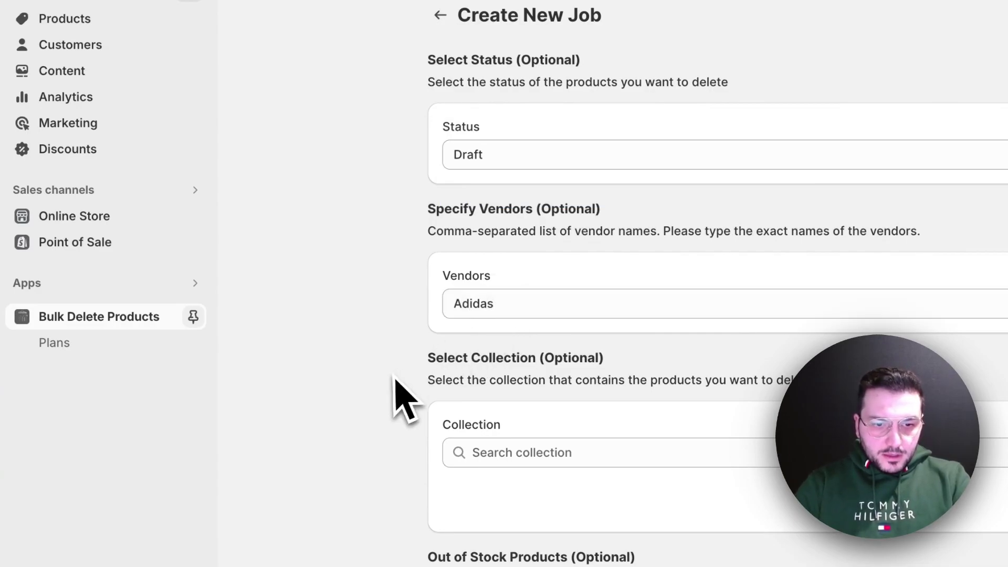
scroll(394, 398, down, 4)
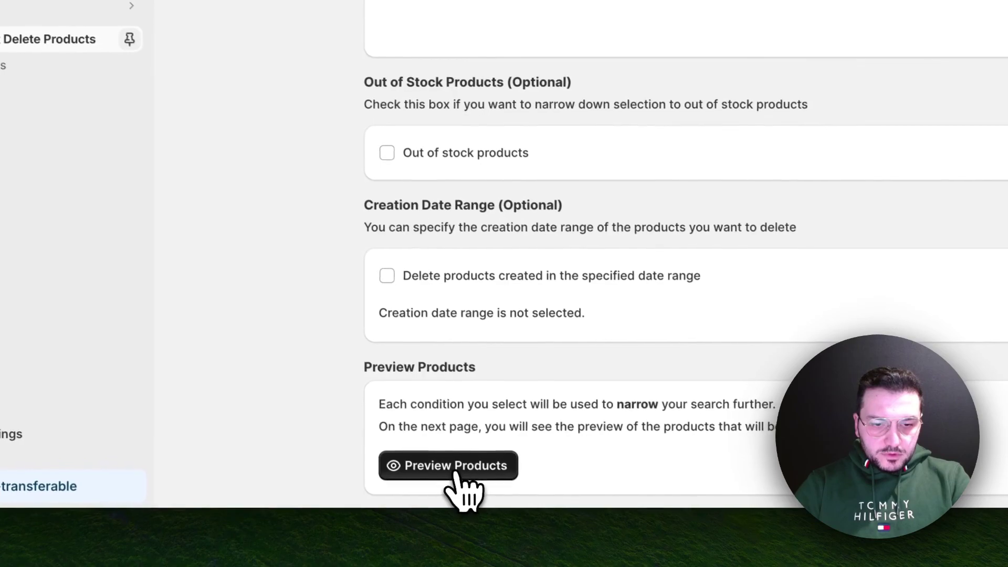
click(467, 476)
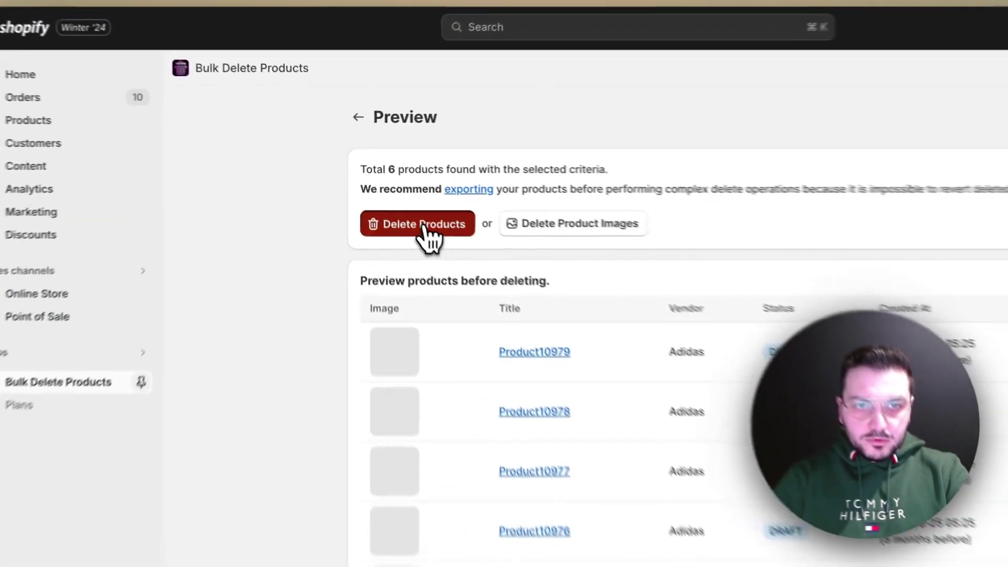
click(384, 185)
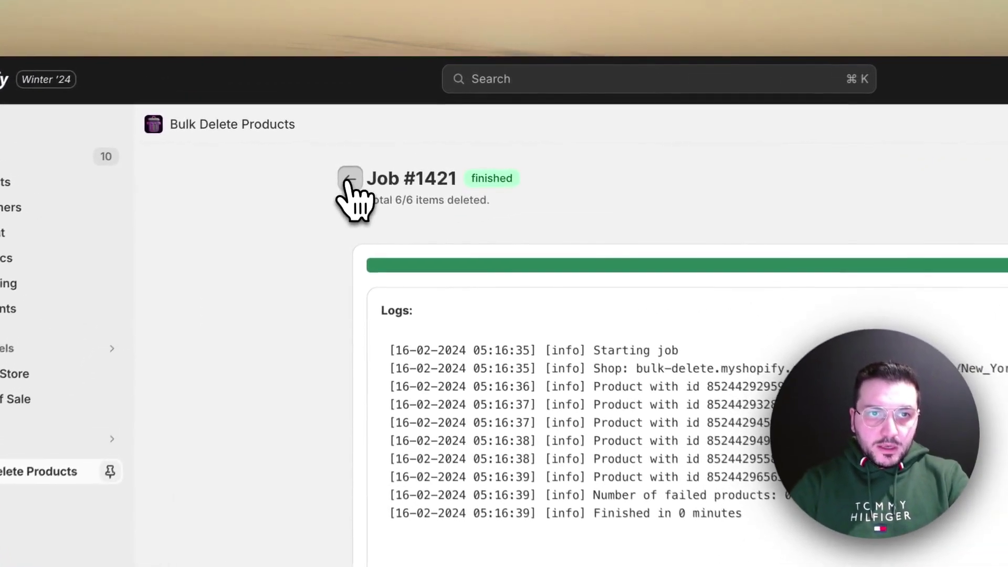
Step: From the dashboard, start another job limited to the Summer (3) collection
click(348, 126)
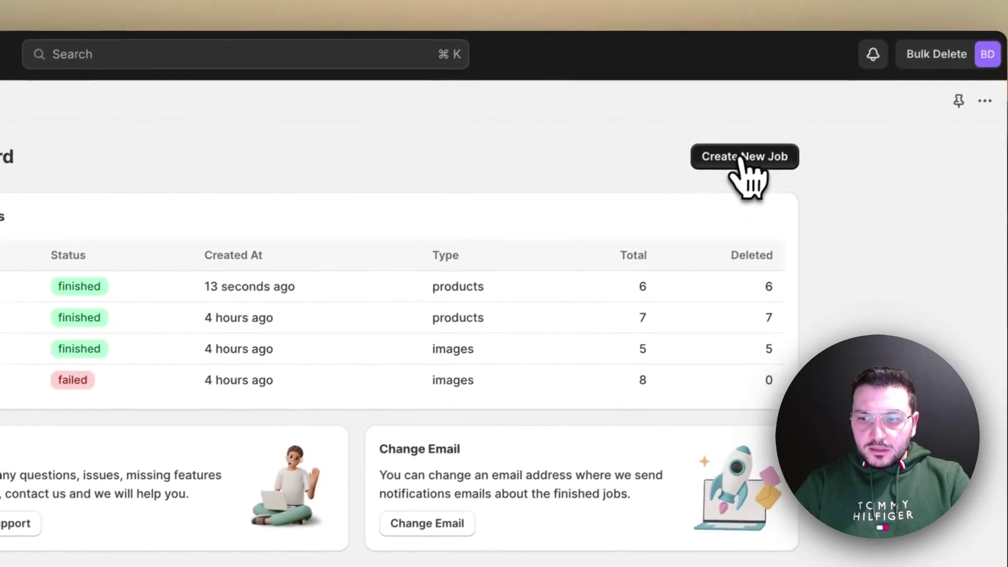
click(982, 119)
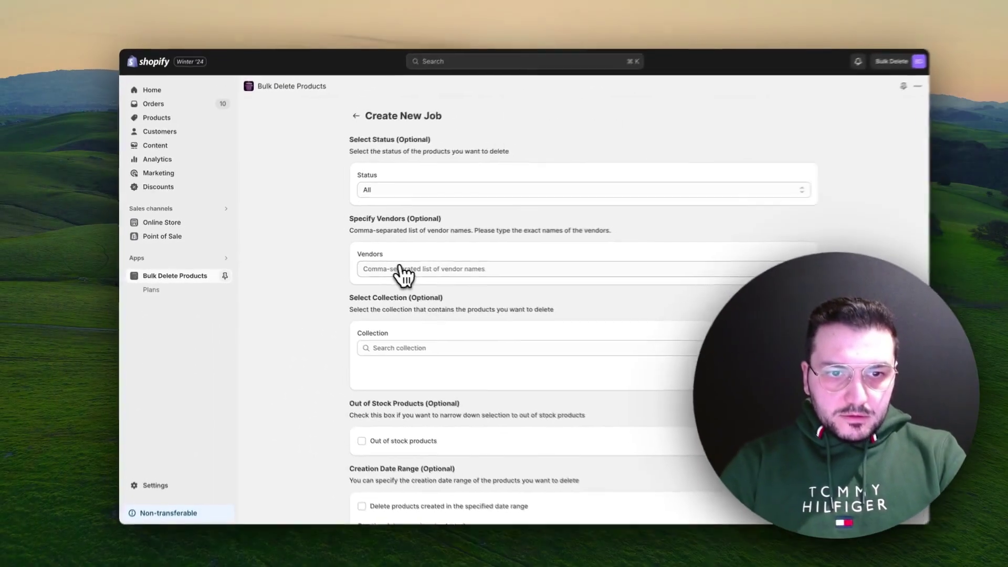
scroll(393, 272, down, 1)
scroll(455, 243, up, 1)
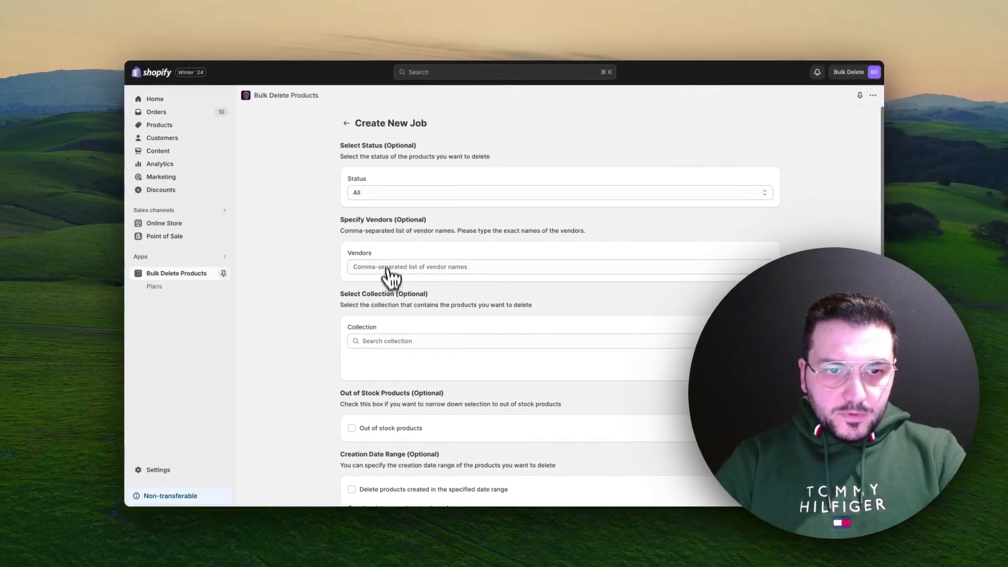
scroll(420, 273, down, 2)
scroll(389, 310, down, 1)
click(389, 244)
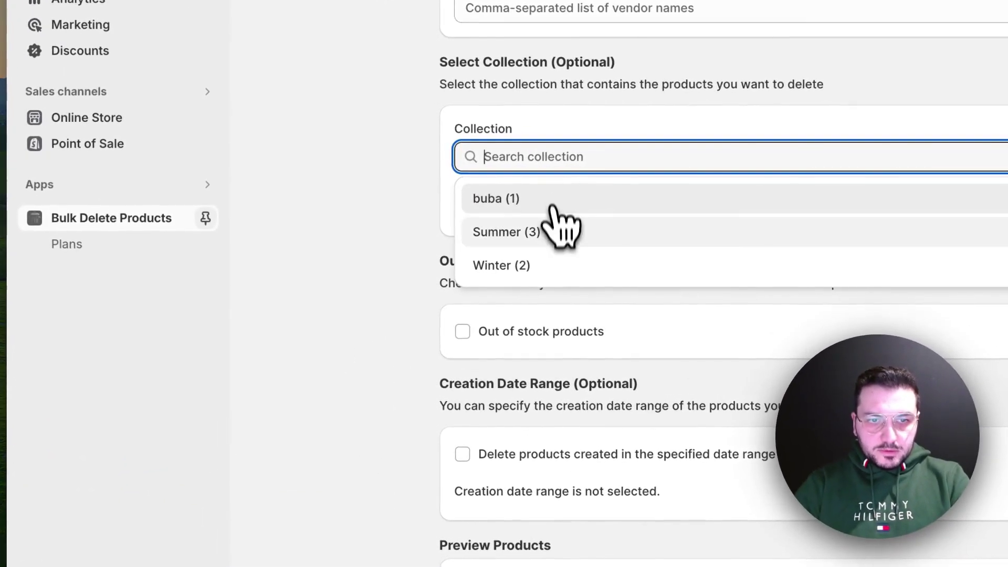
click(553, 233)
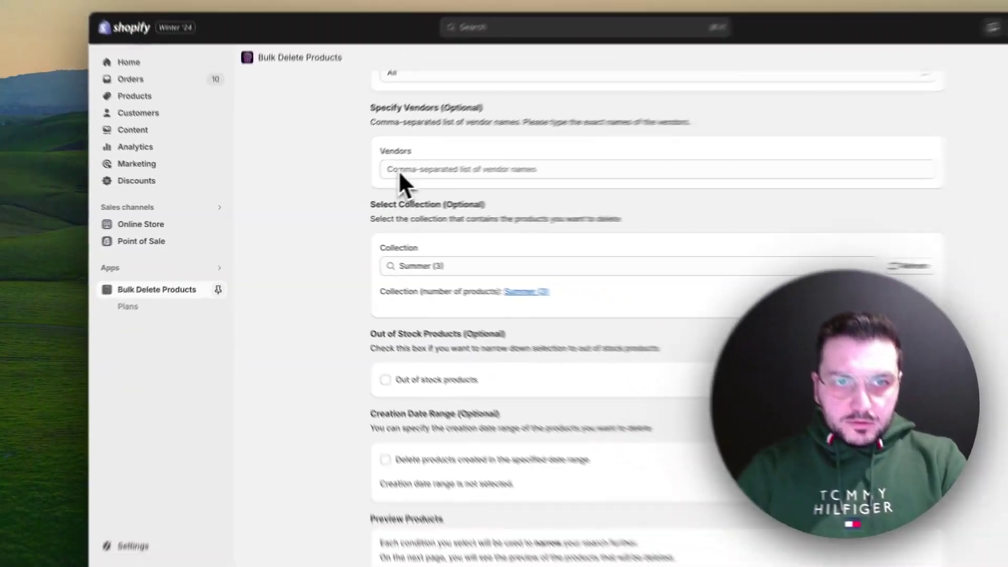
scroll(464, 220, up, 2)
scroll(465, 220, down, 2)
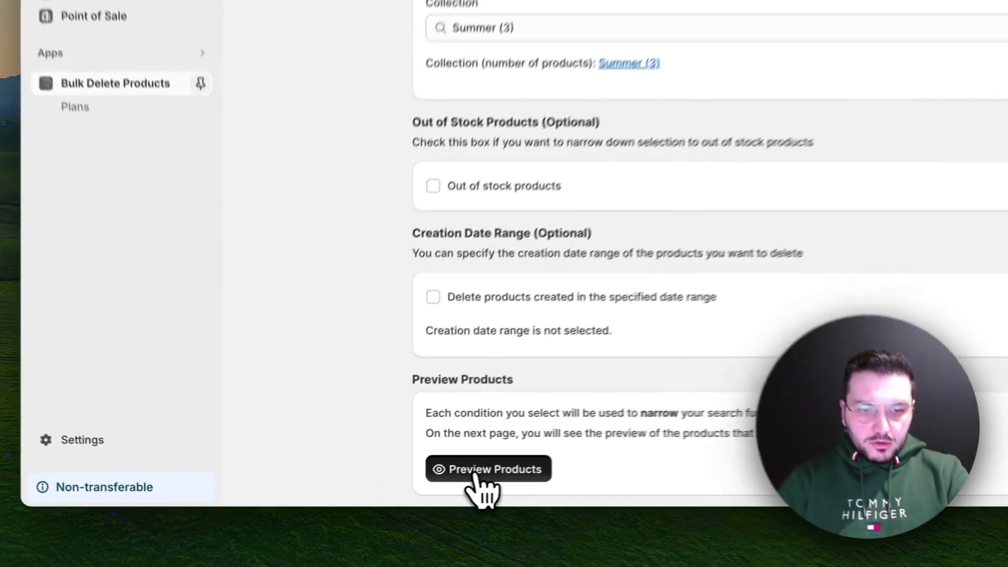
Step: Preview the three Summer products and delete only their images as job #1422
click(379, 486)
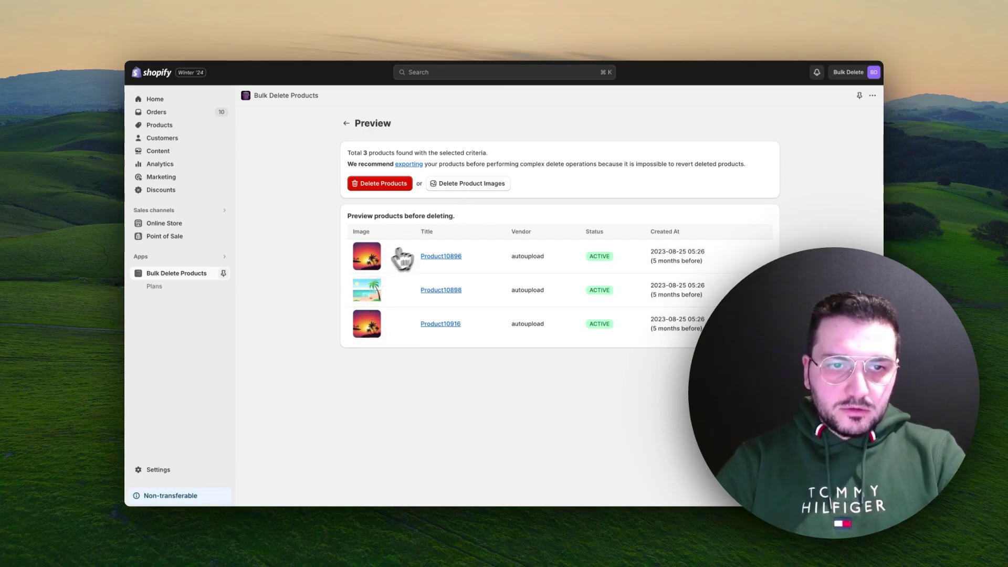
click(494, 185)
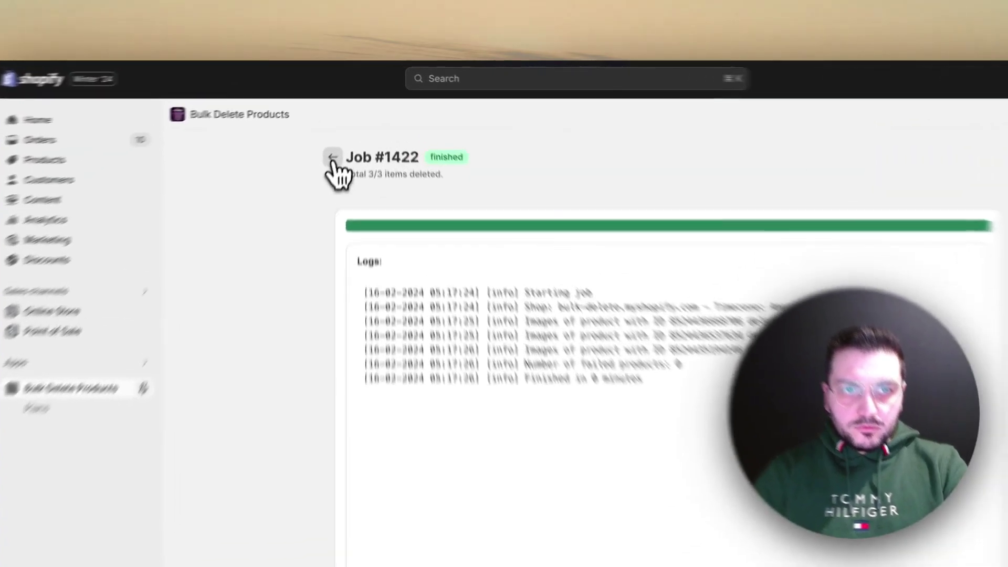
Step: Create a new job for the Summer (3) collection, preview it and delete its three products
click(346, 123)
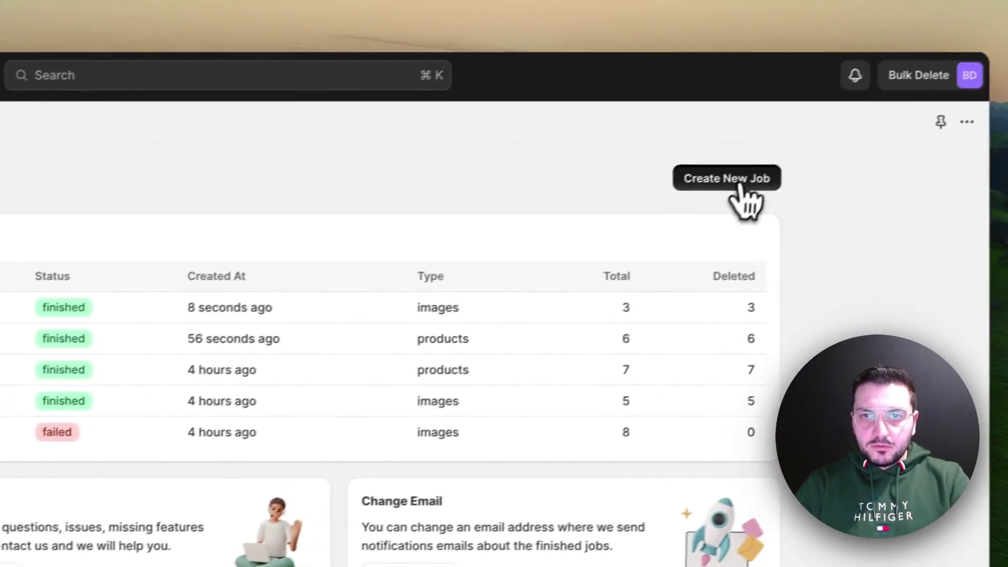
click(740, 181)
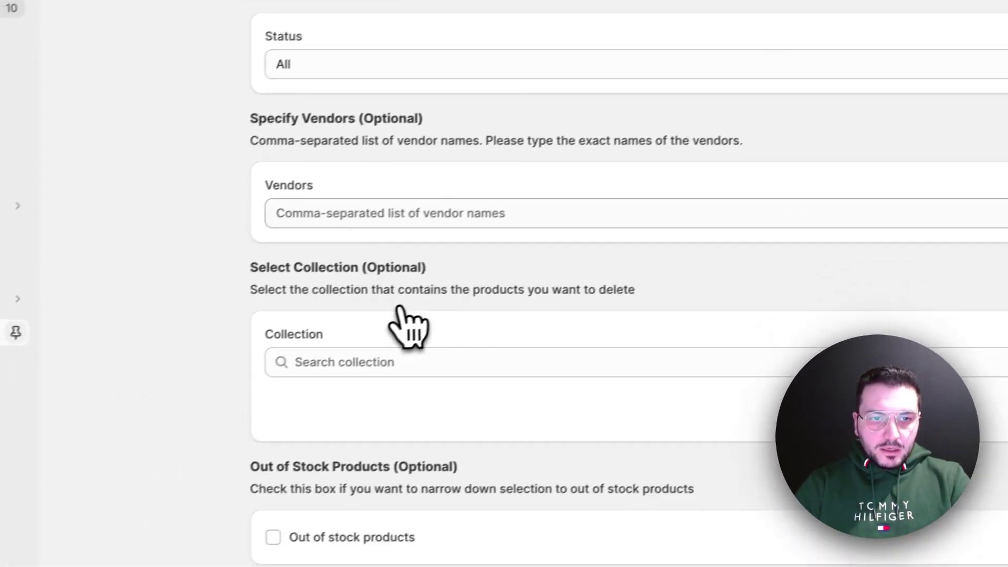
scroll(410, 329, down, 2)
click(379, 270)
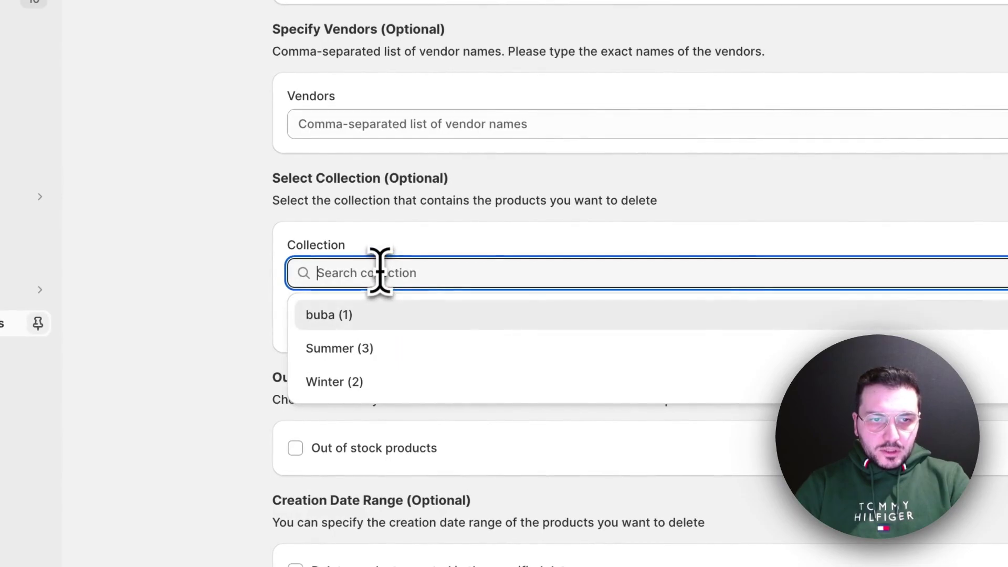
click(373, 349)
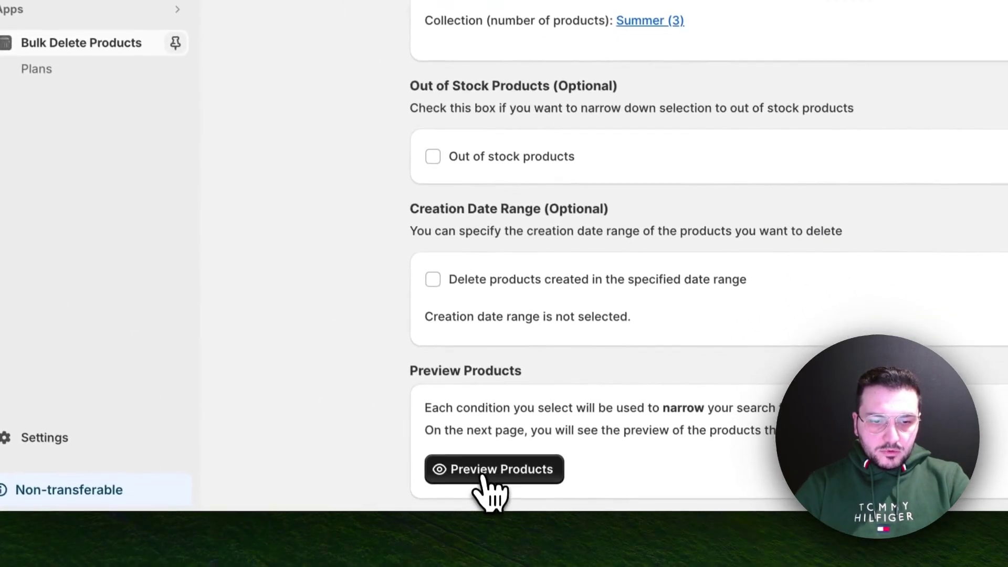
click(498, 511)
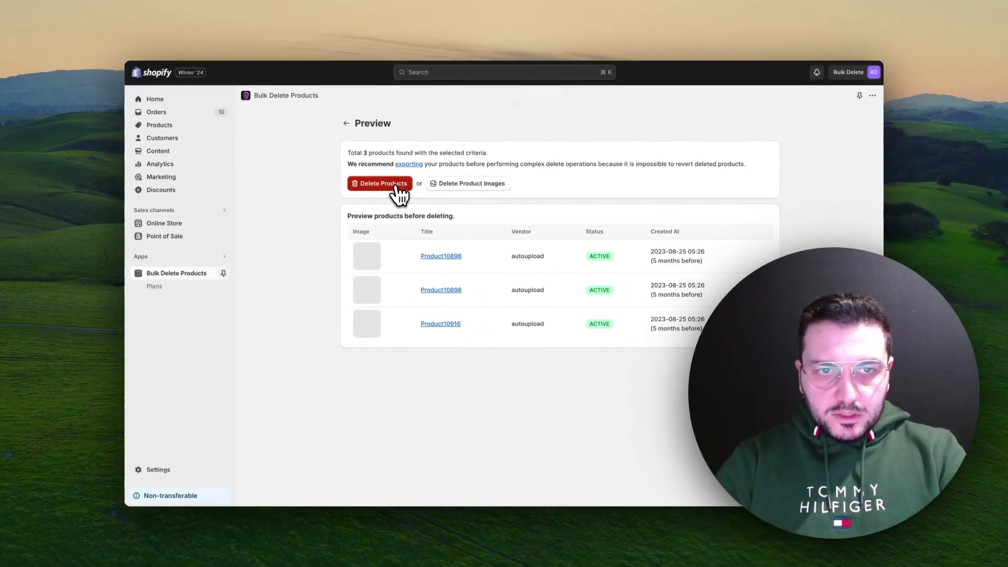
click(394, 185)
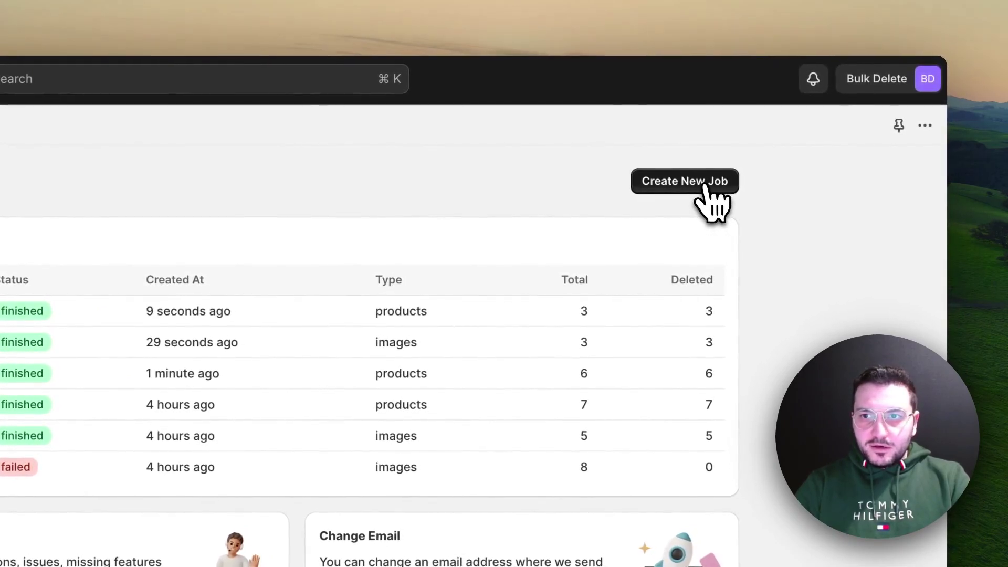
Step: Start a new delete job with vendors Adidas,Puma
click(710, 192)
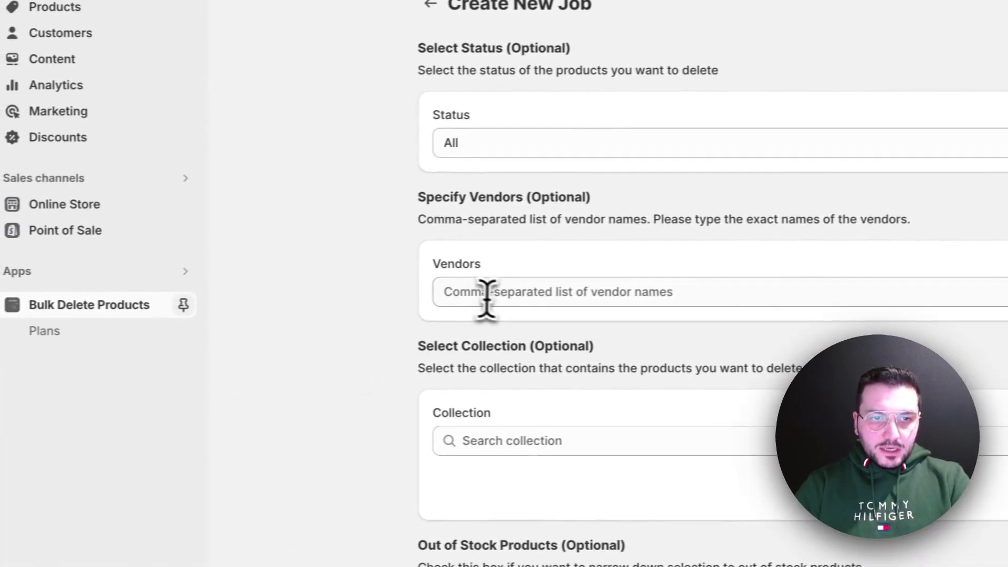
click(351, 304)
text(Adi)
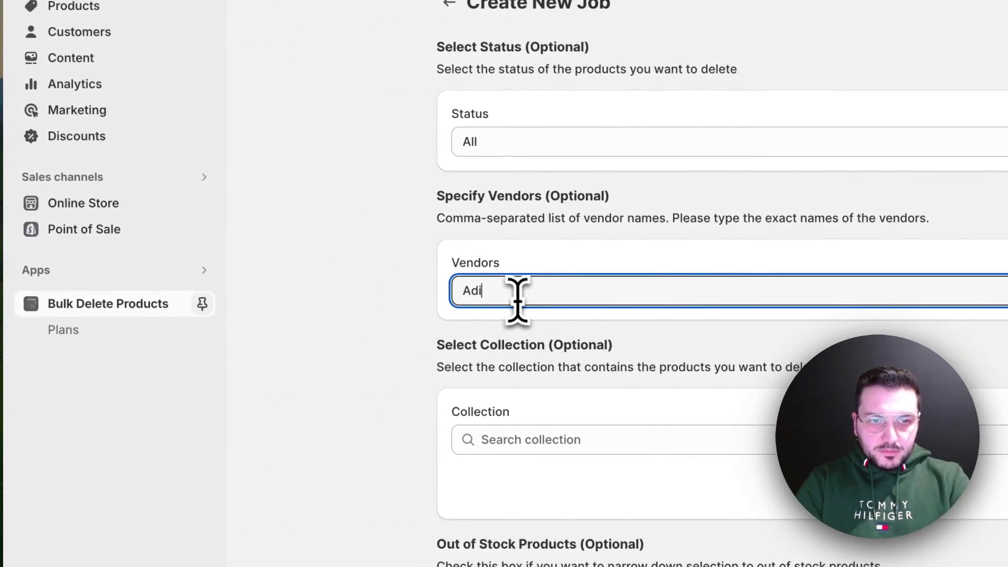
text(das,Puma)
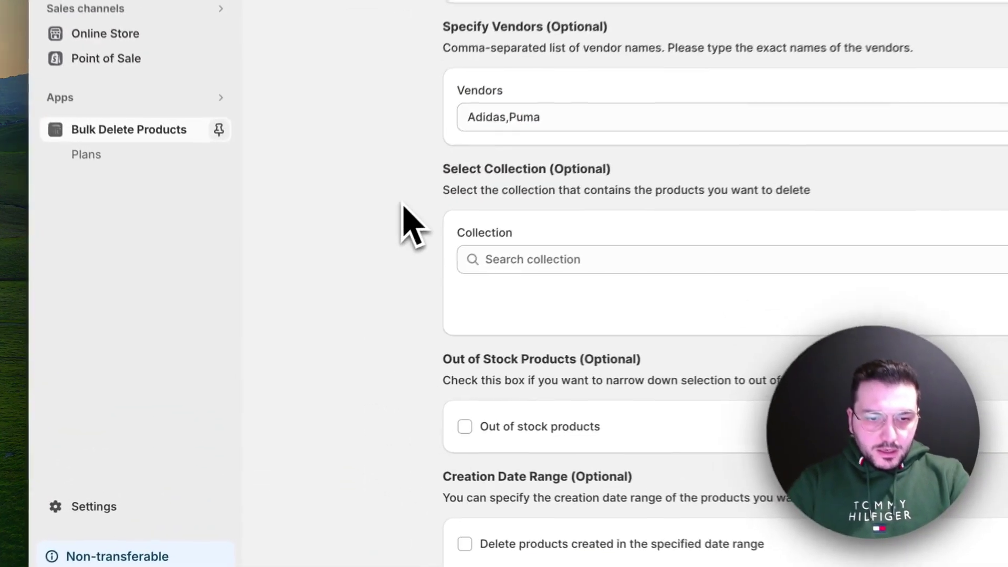
scroll(321, 315, down, 4)
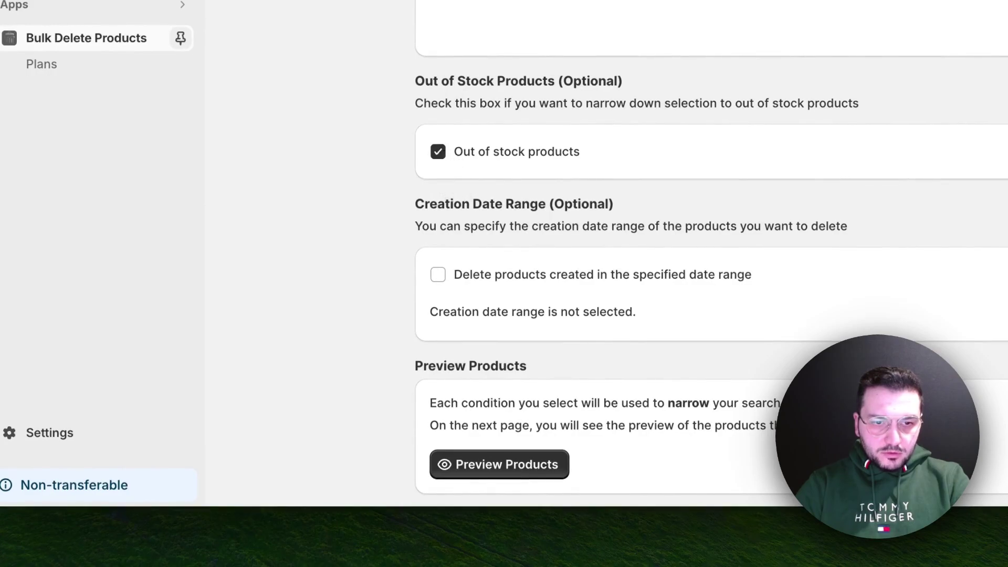
Step: Preview the 39 matching out-of-stock products, then go back to the job form
click(499, 467)
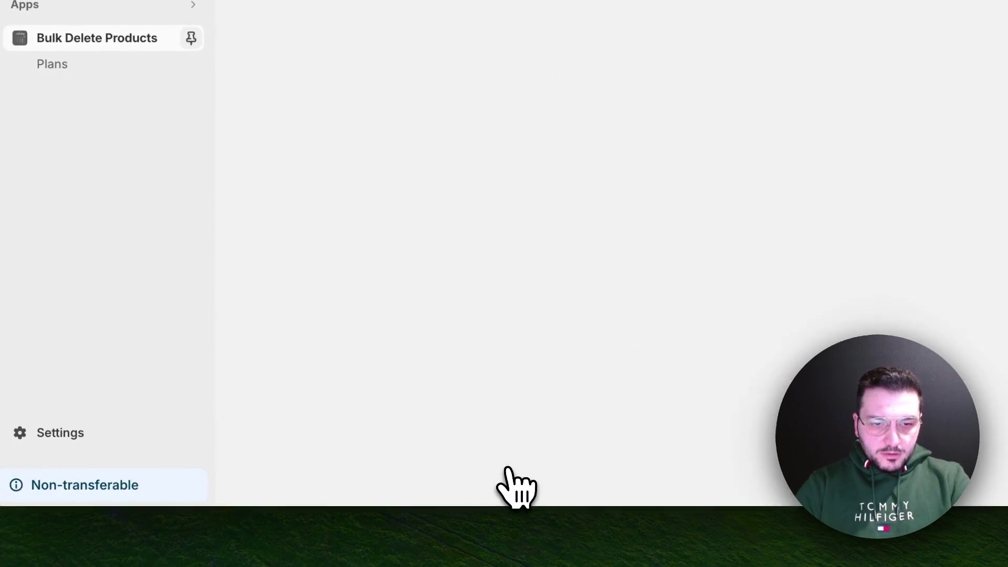
scroll(444, 257, down, 20)
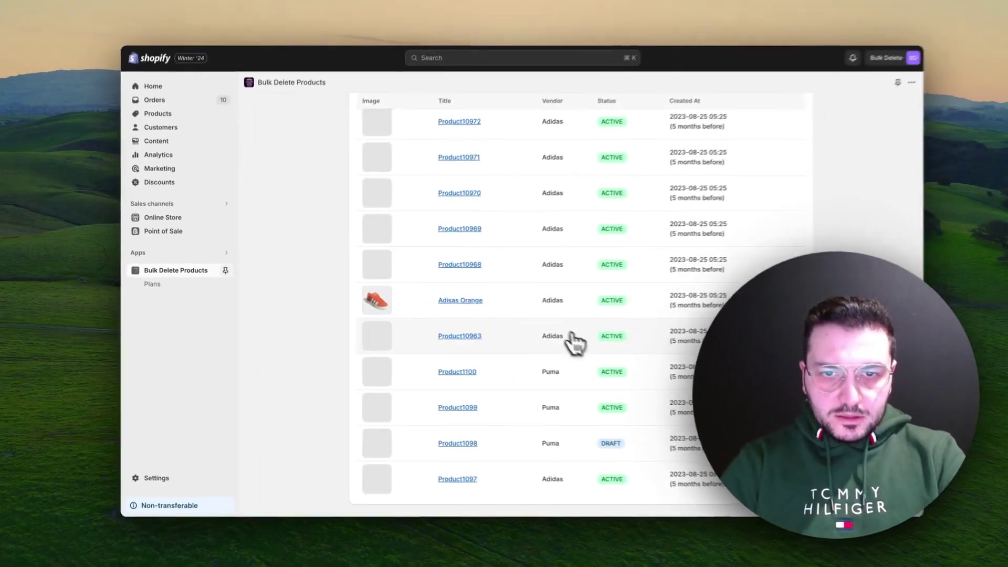
scroll(908, 327, up, 20)
scroll(549, 325, down, 20)
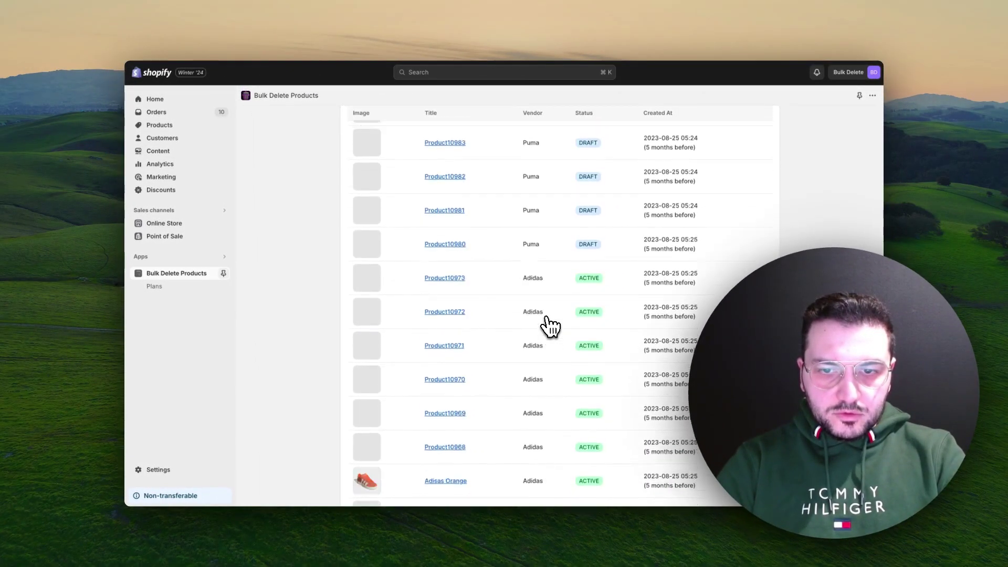
scroll(549, 326, down, 5)
scroll(544, 323, up, 20)
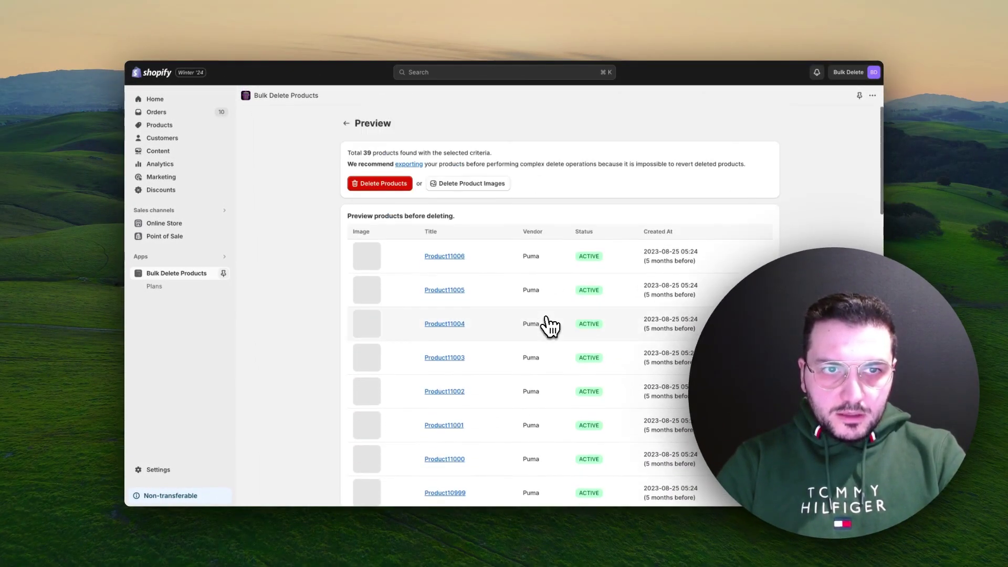
click(348, 119)
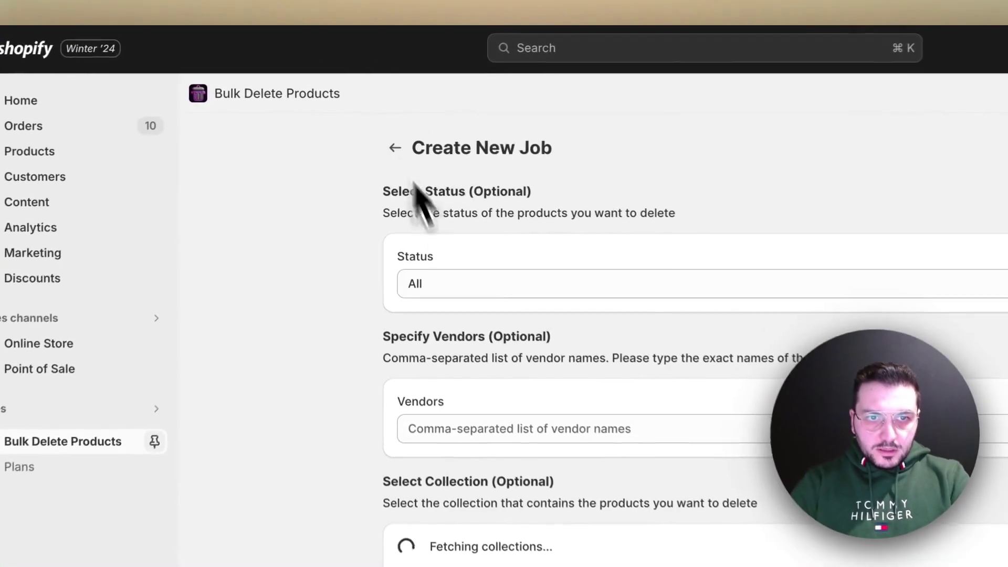
Step: Enter Adidas,Puma as vendors, set Status to Draft and tick Out of stock products
click(497, 429)
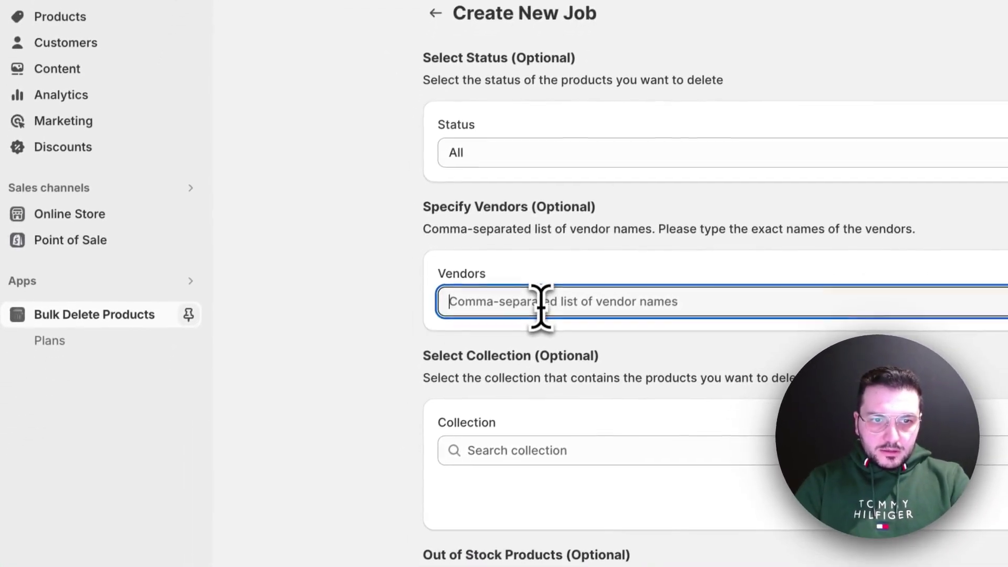
text(Adidas,Puma)
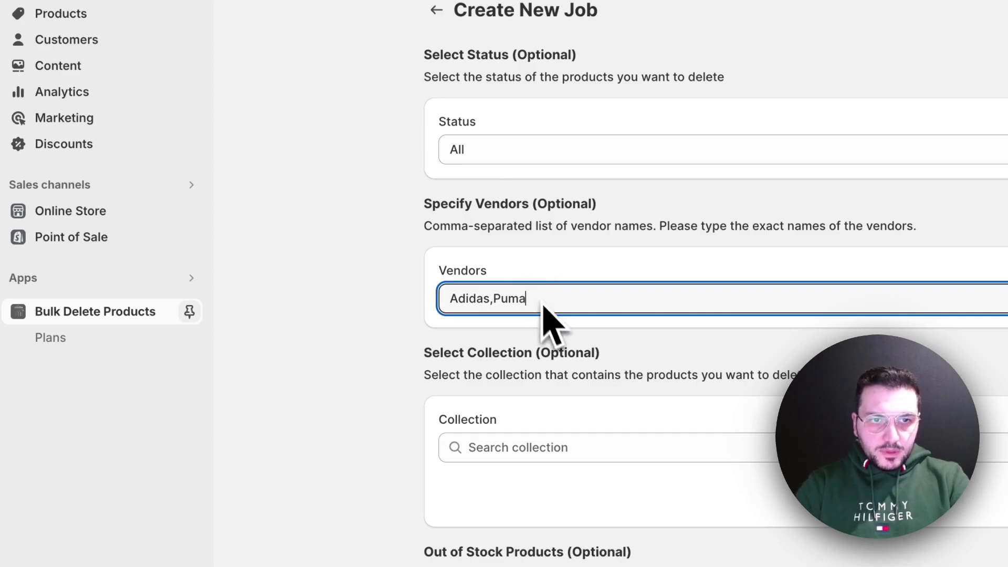
click(552, 149)
click(547, 194)
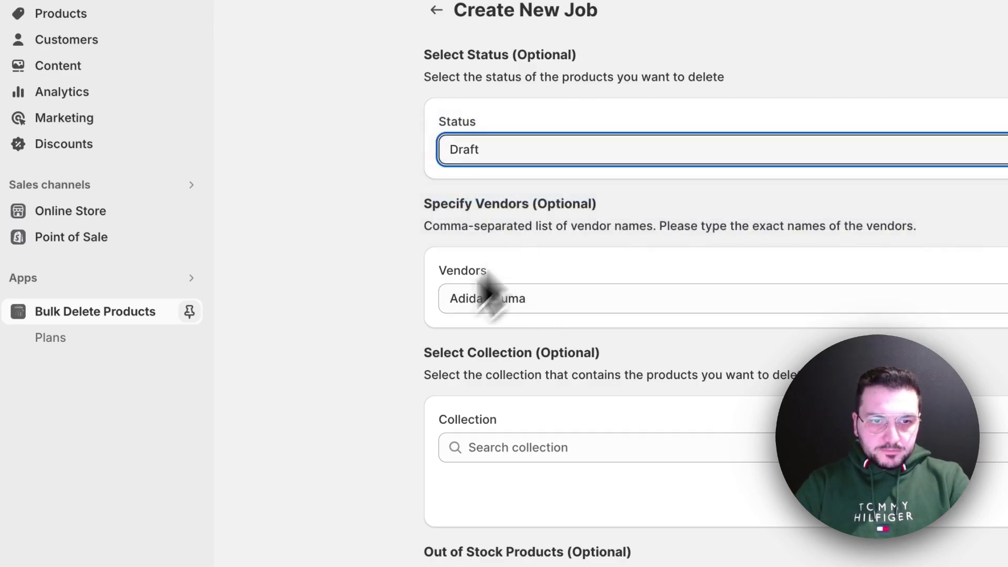
scroll(362, 417, down, 5)
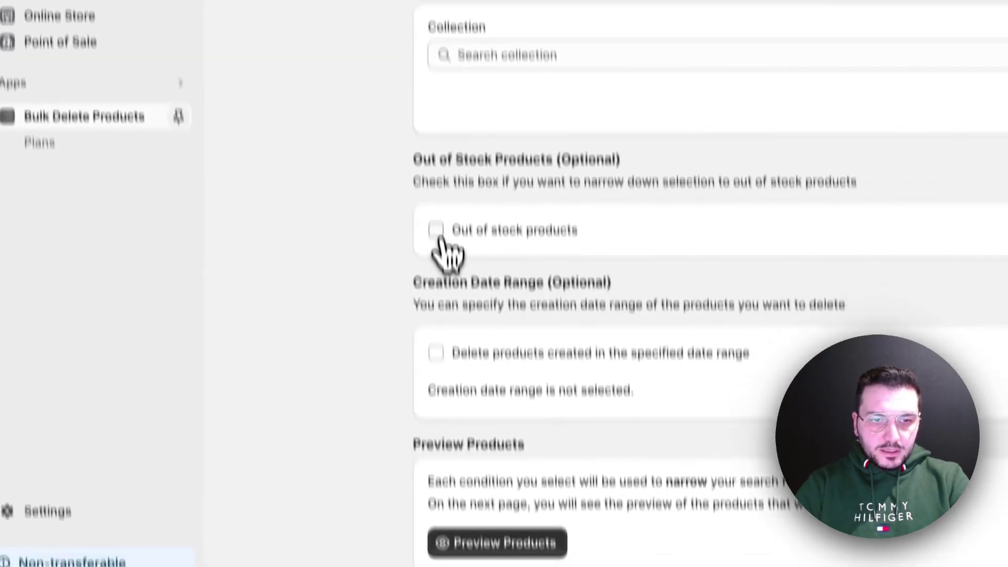
click(445, 427)
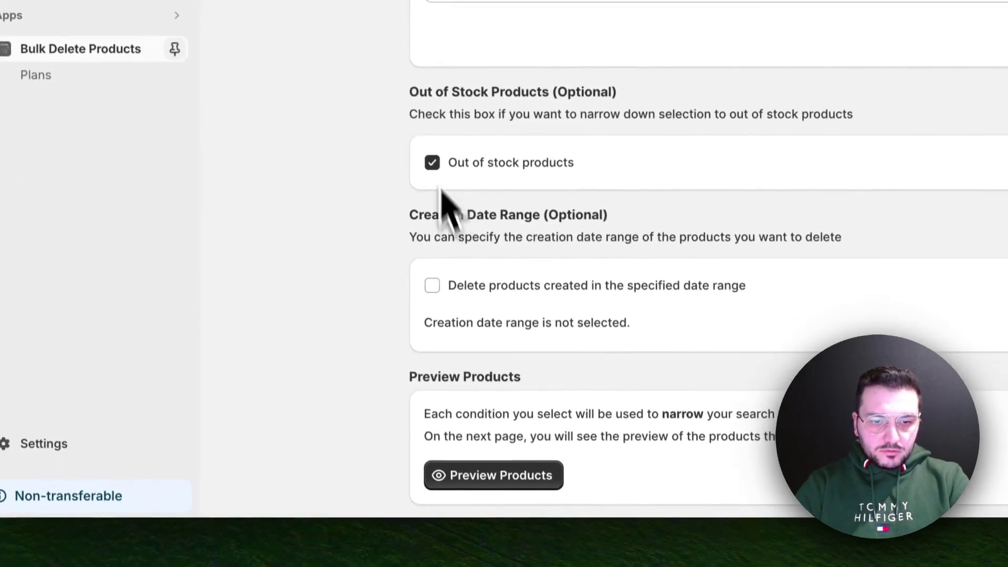
Step: Preview the 11 matching draft products and delete them as job #1424
click(496, 477)
scroll(336, 247, down, 5)
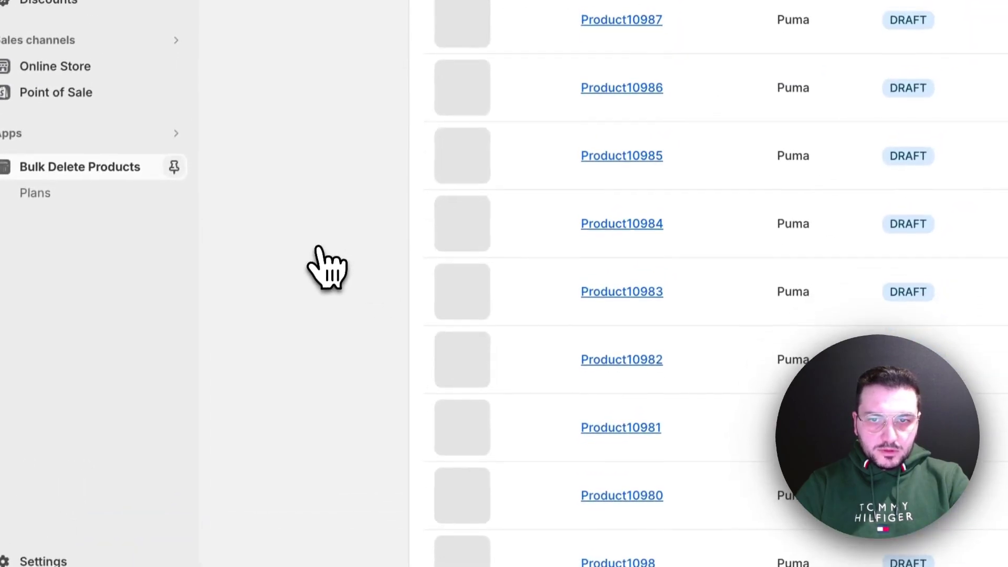
scroll(613, 255, up, 3)
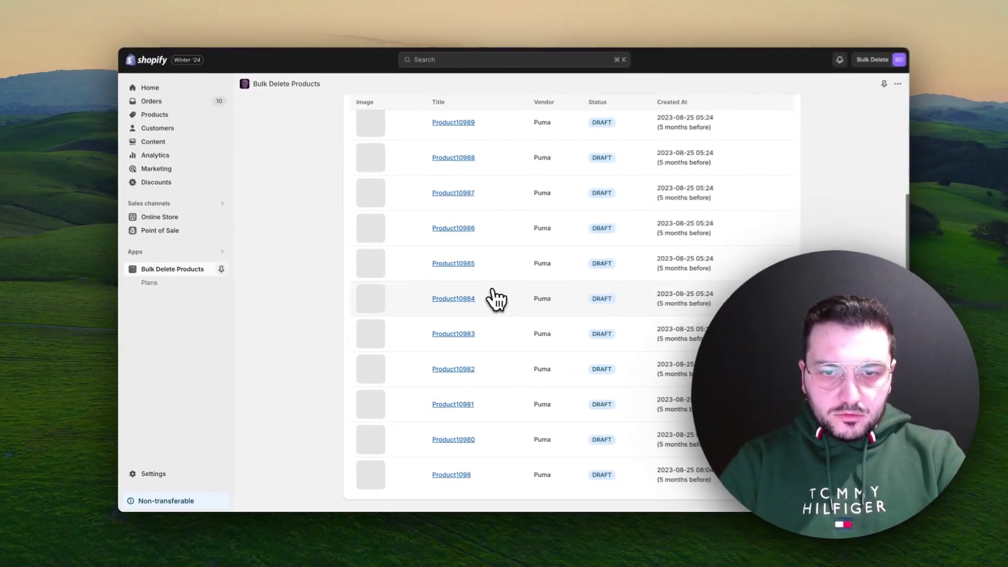
scroll(531, 351, up, 5)
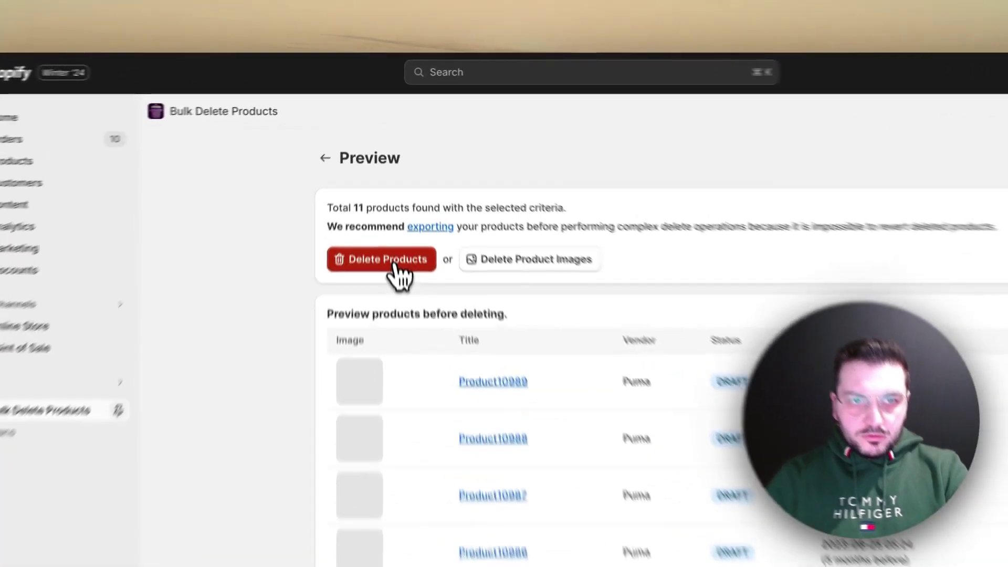
click(389, 185)
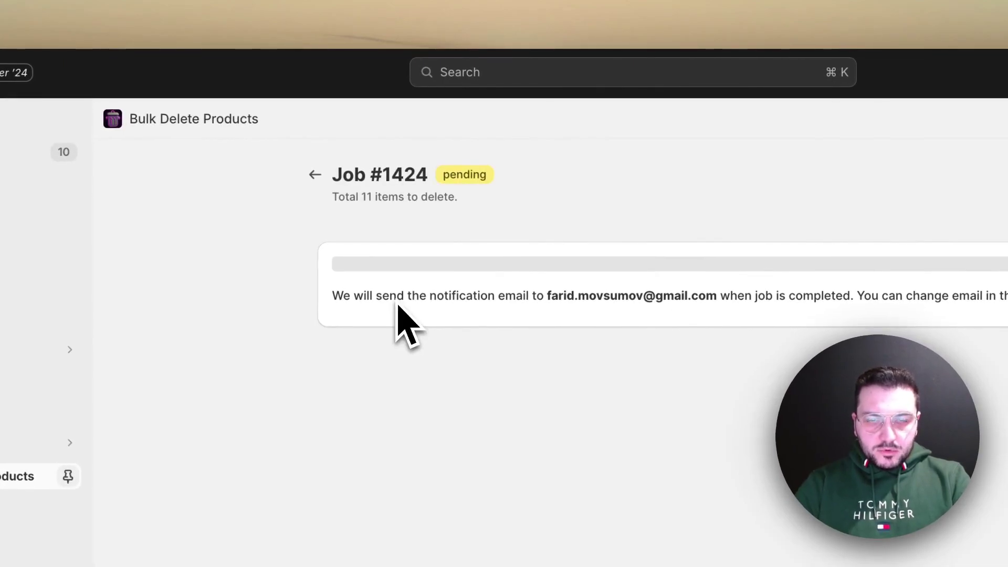
Step: From the dashboard, start a new job with Adidas as the only vendor
click(315, 175)
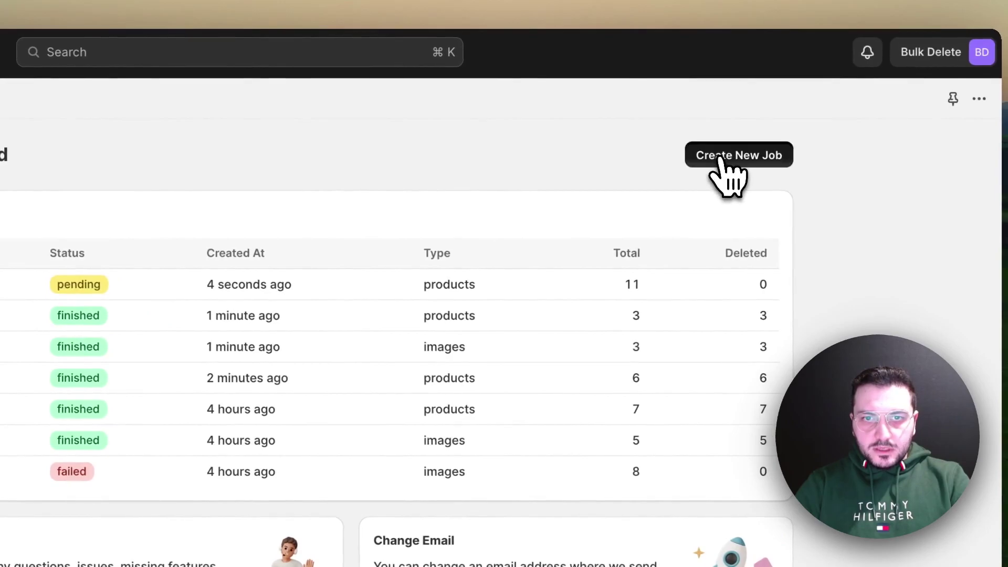
click(723, 155)
scroll(530, 431, down, 2)
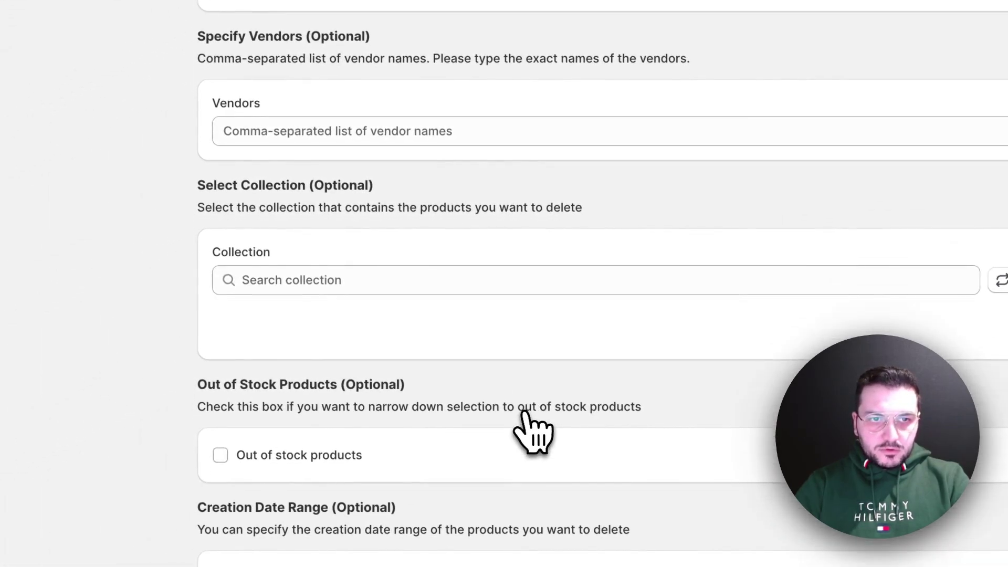
click(376, 133)
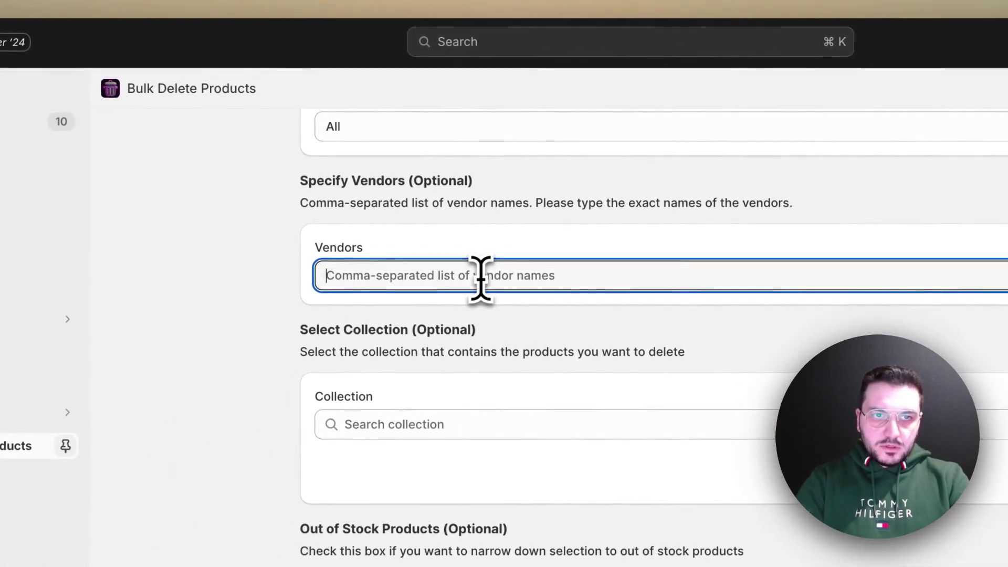
text(P)
key(BackSpace)
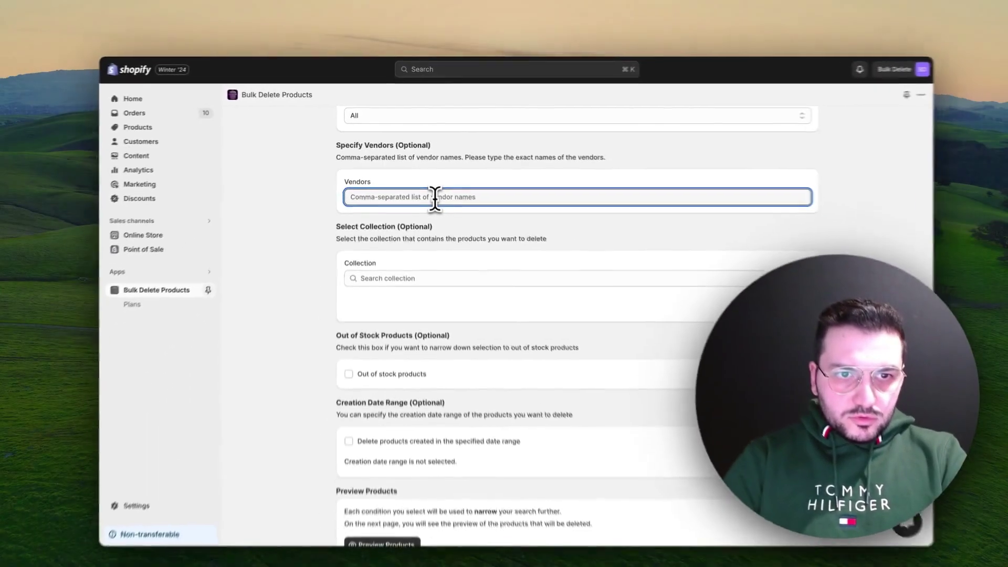
text(Adidas)
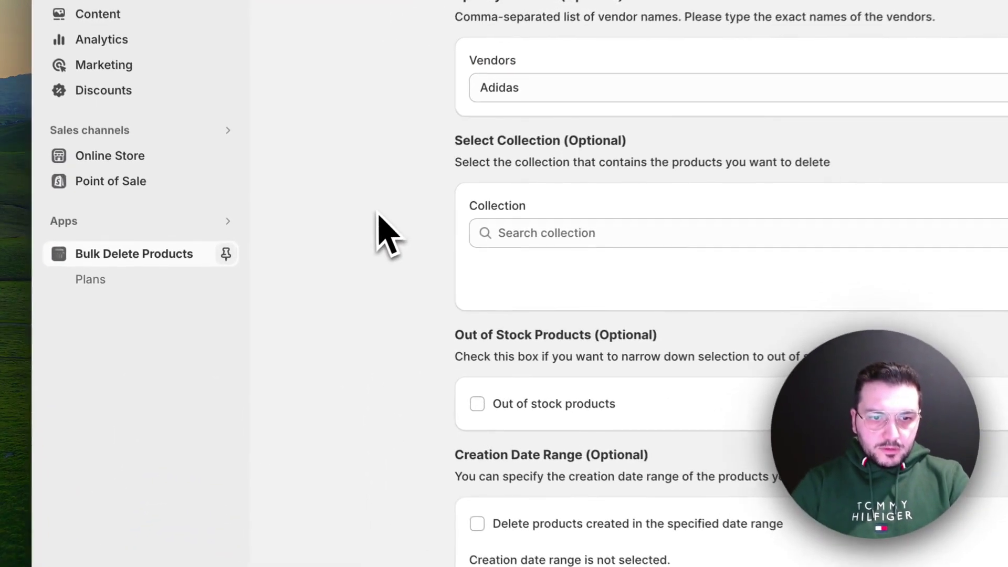
Step: Preview the 12 matching Adidas products and scroll through the table
scroll(307, 262, down, 1)
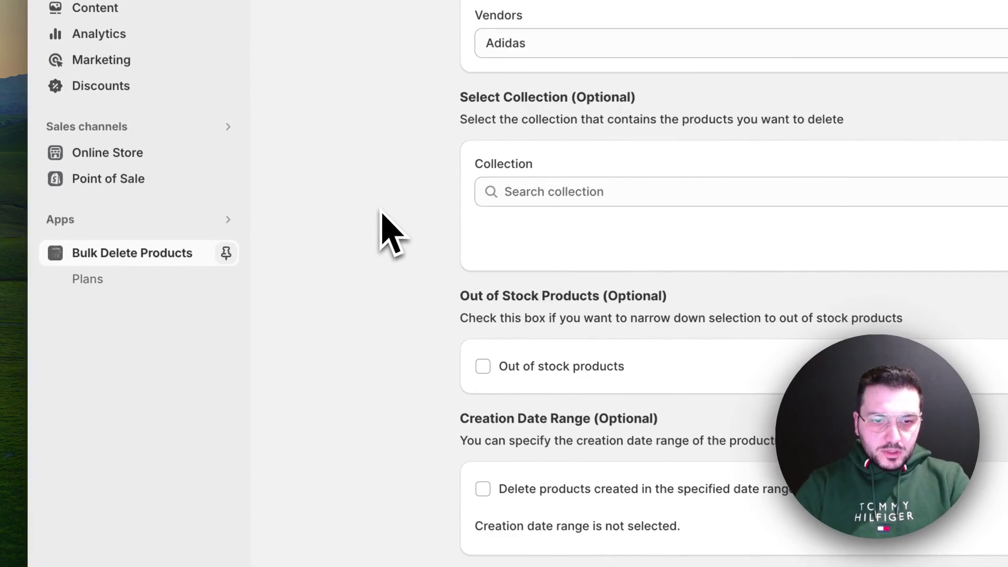
click(467, 507)
scroll(462, 226, down, 5)
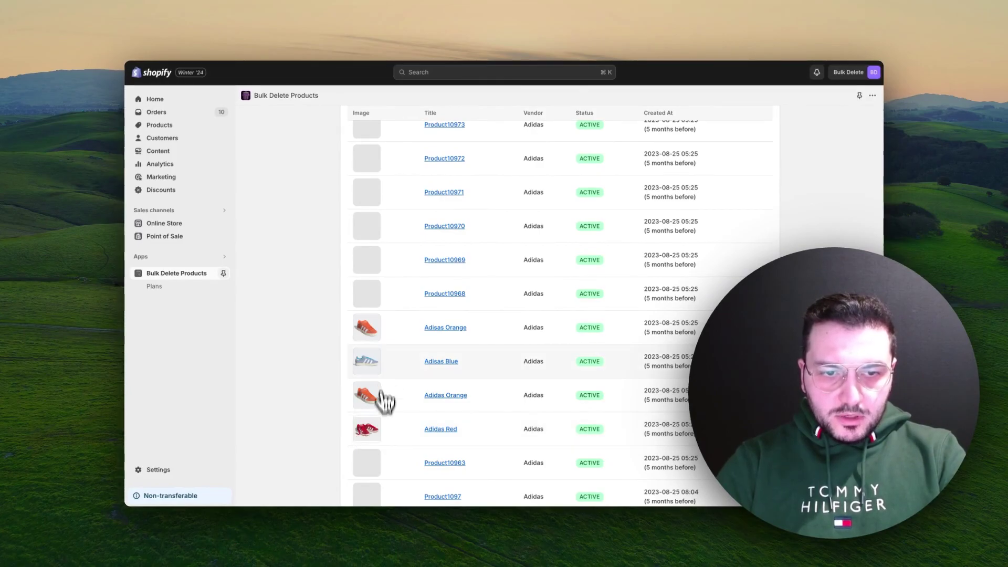
scroll(420, 348, down, 1)
scroll(425, 349, up, 5)
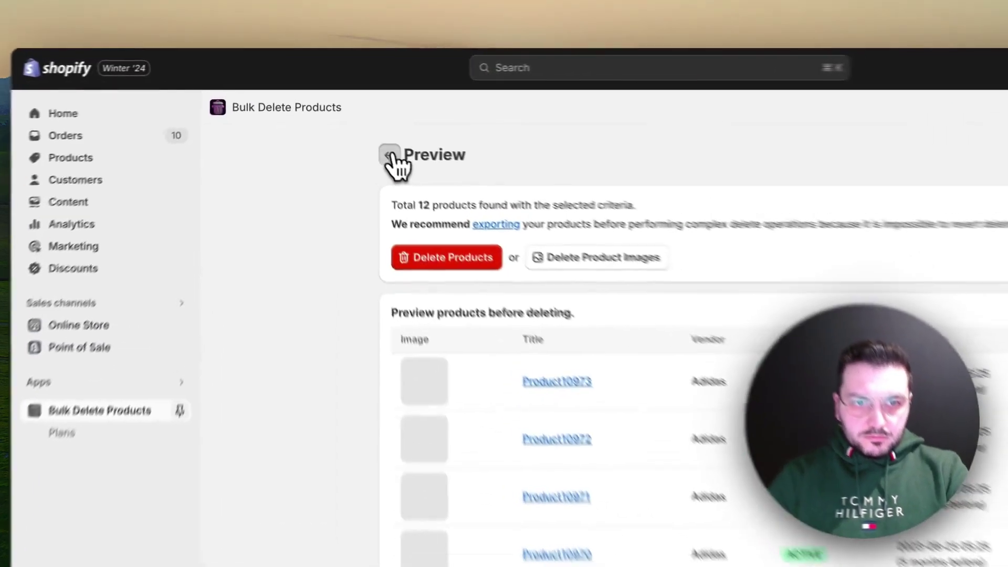
Step: Back on the job form, enter Adidas as vendor and tick Out of stock products
click(346, 123)
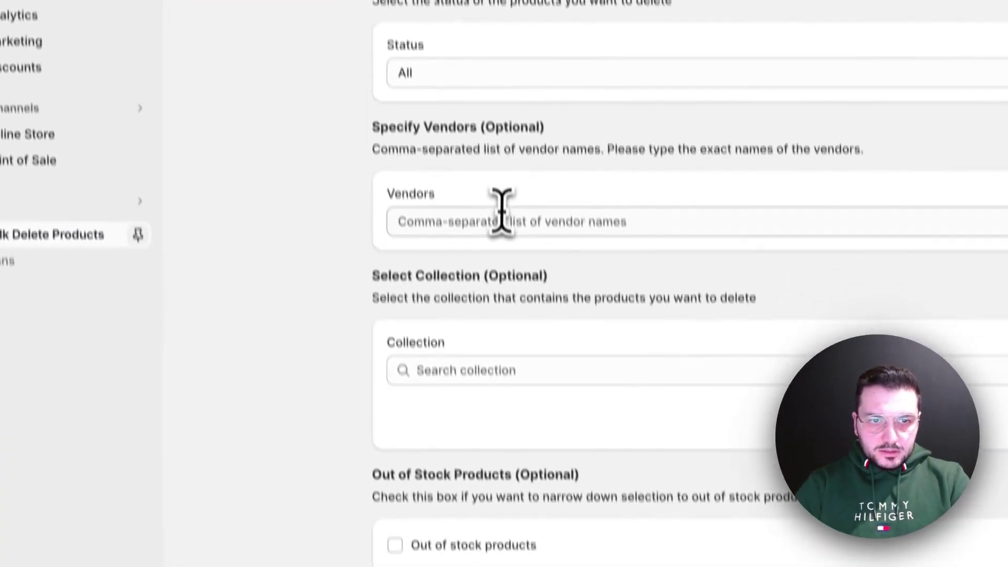
click(408, 293)
text(Adidas)
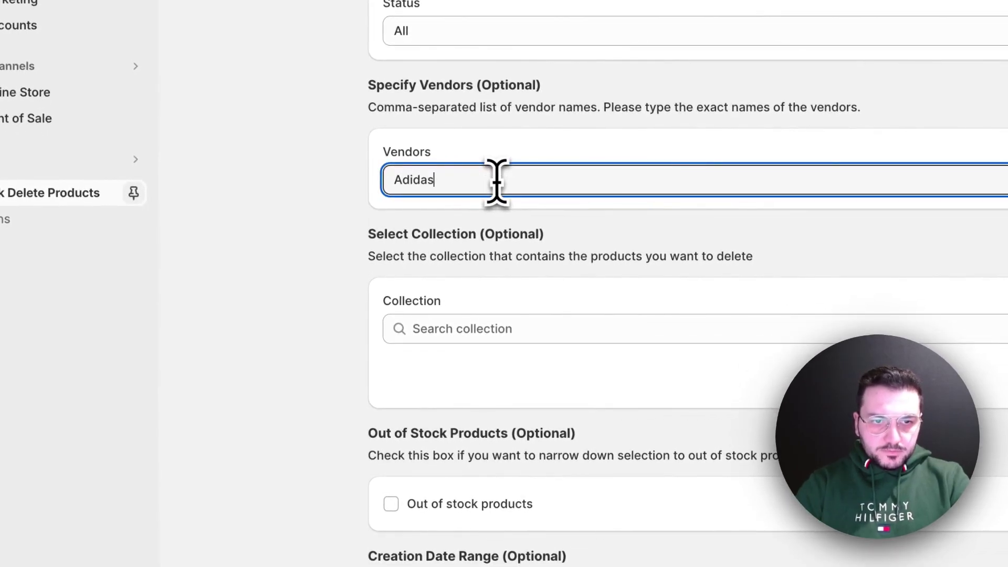
scroll(494, 179, down, 4)
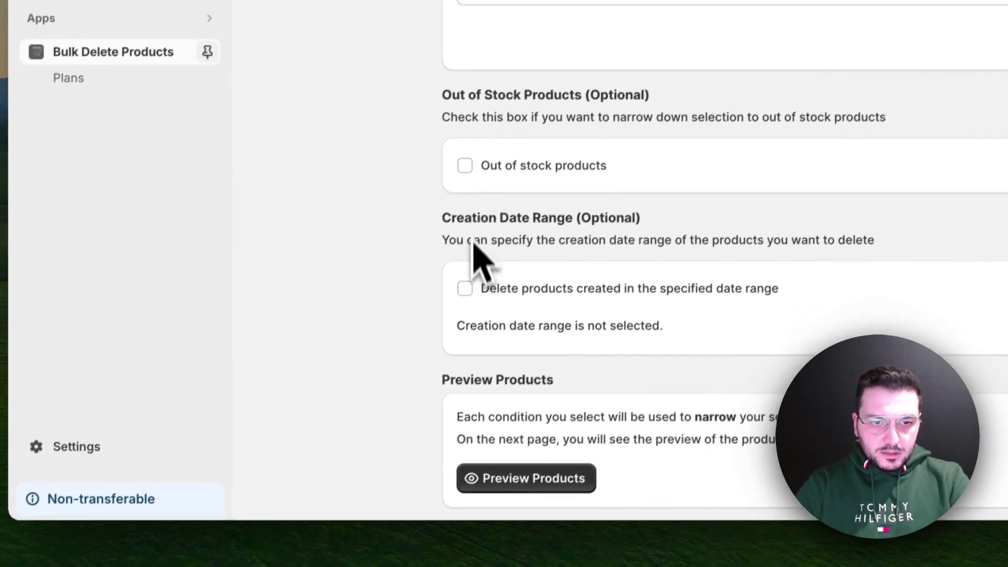
click(391, 305)
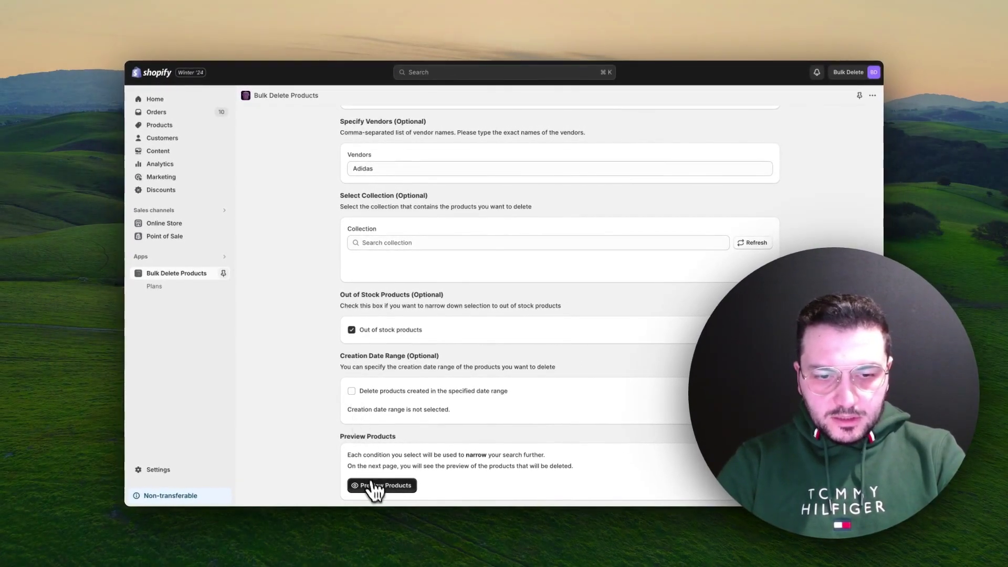
Step: Preview the 9 out-of-stock Adidas products, delete them as job #1425 and return to the dashboard
click(382, 486)
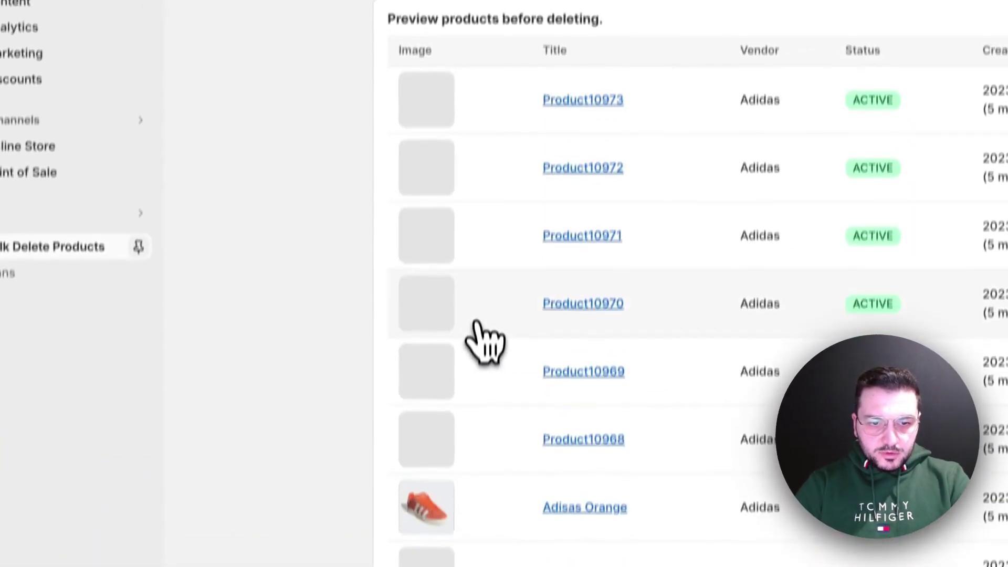
scroll(478, 333, up, 3)
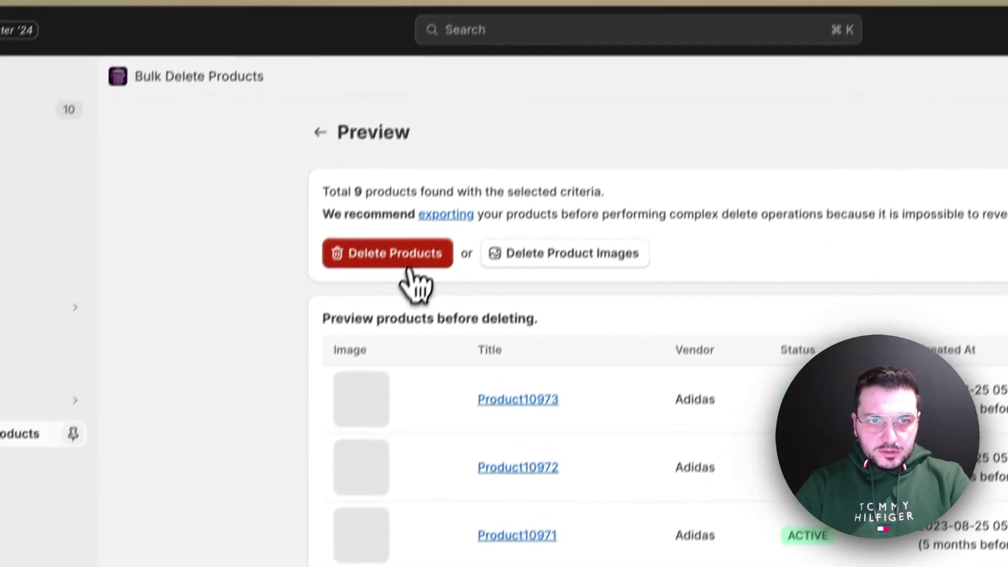
click(478, 72)
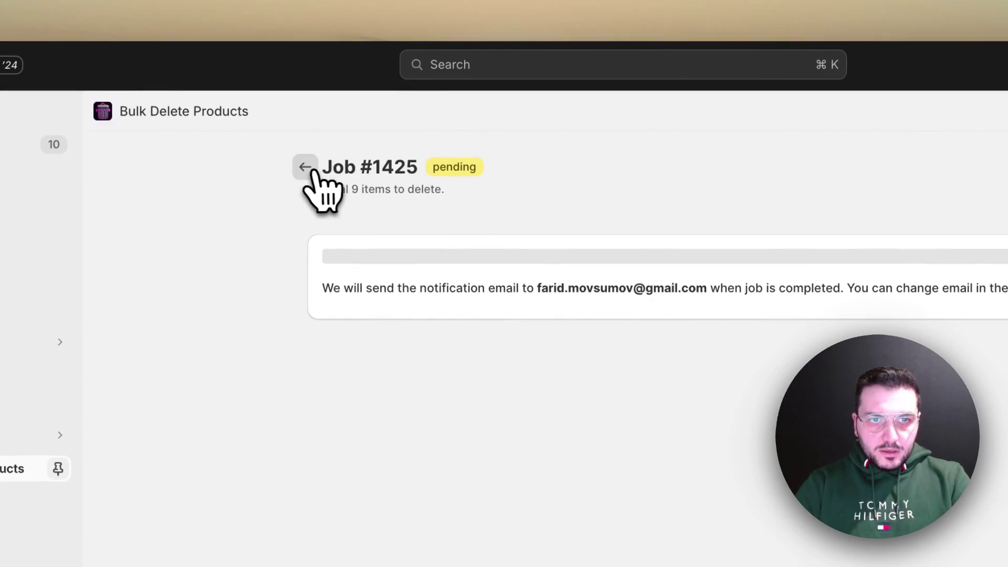
click(306, 167)
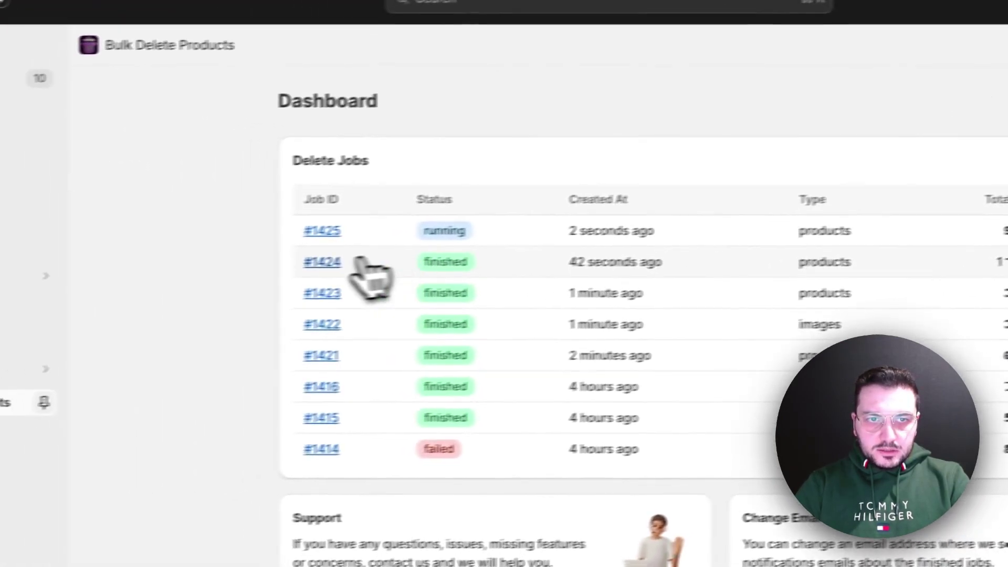
Step: Check Job #1424's log of 11 deleted products, then return to the Dashboard
click(94, 298)
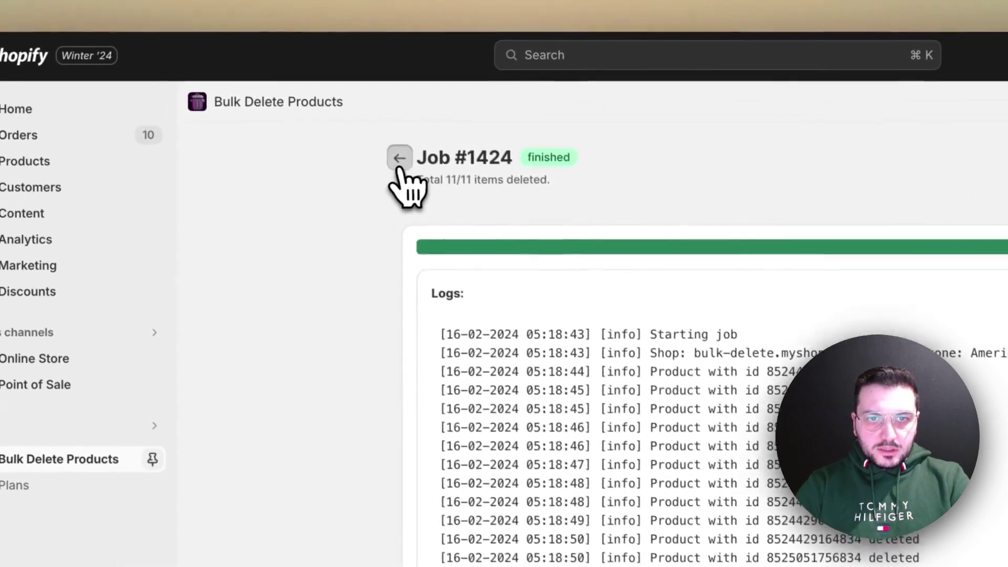
click(362, 118)
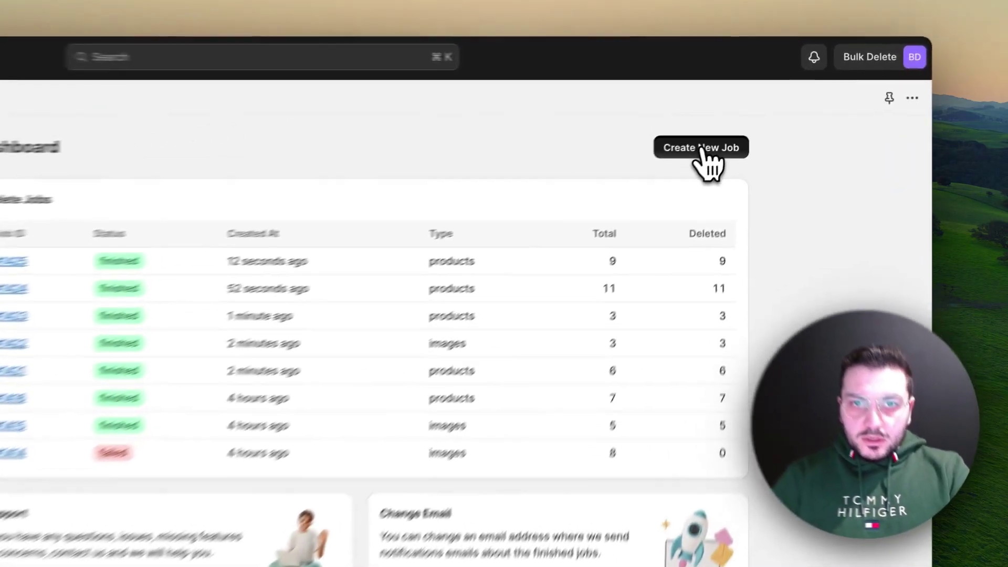
Step: Start a new delete job with vendor filter Adidas and preview the 3 matching products
click(754, 124)
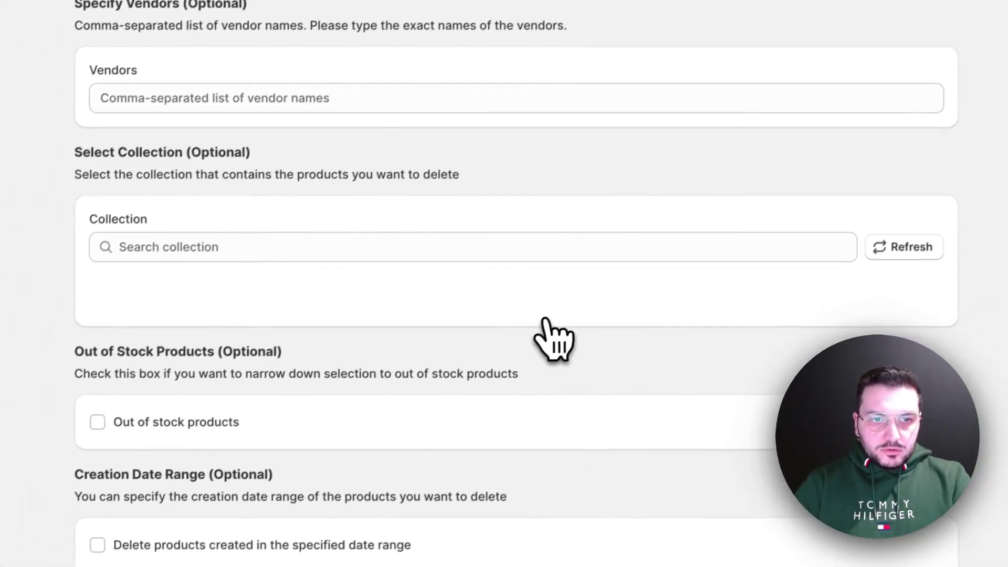
click(189, 105)
text(Adidas)
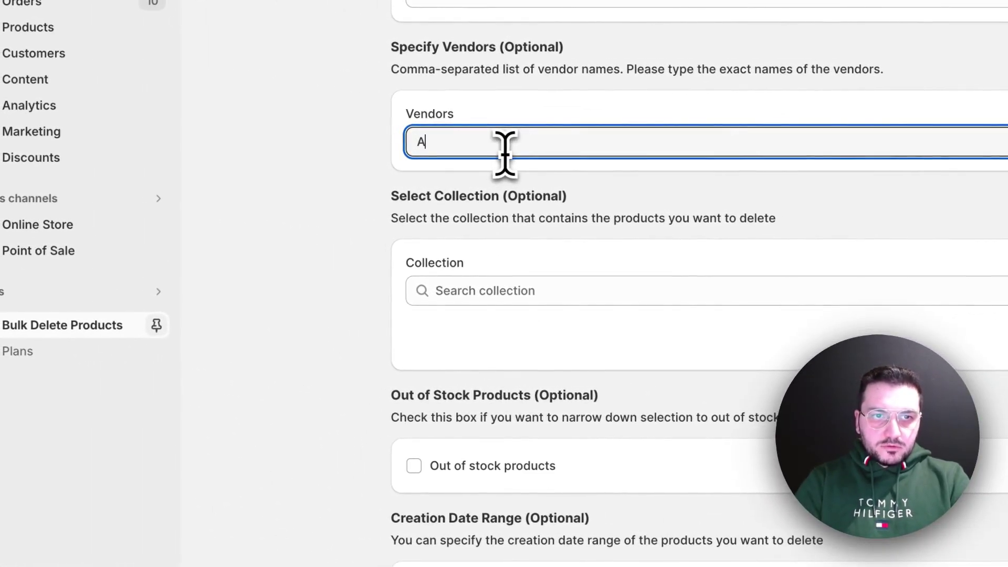
click(353, 210)
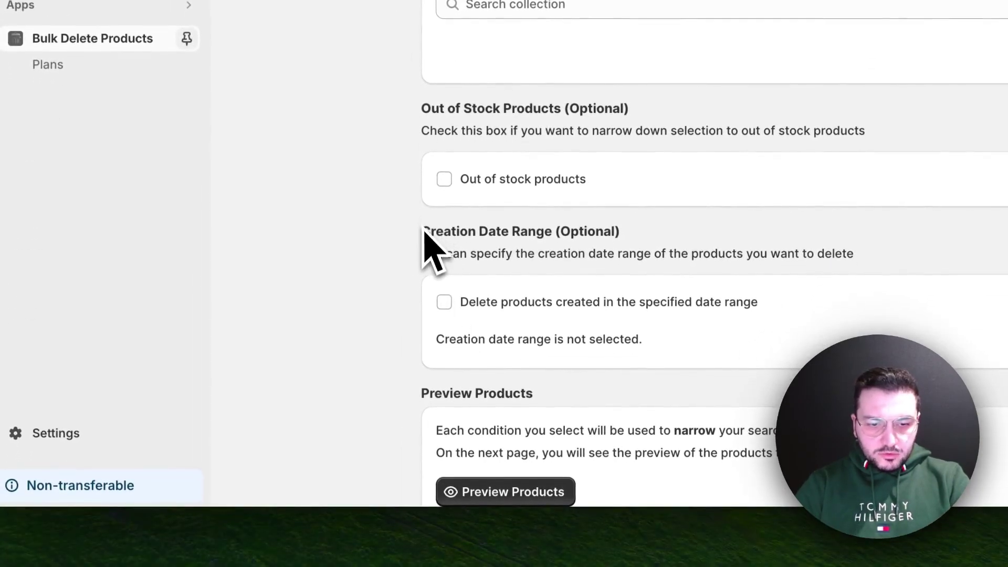
click(530, 502)
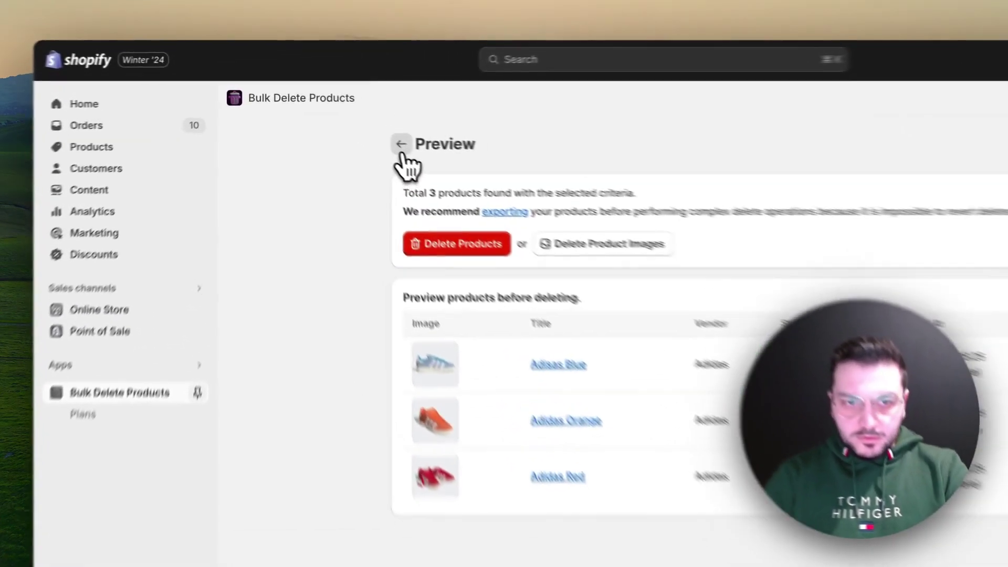
Step: Set the job's creation date range to Last 7 days (2024-02-09 to 2024-02-16)
click(347, 124)
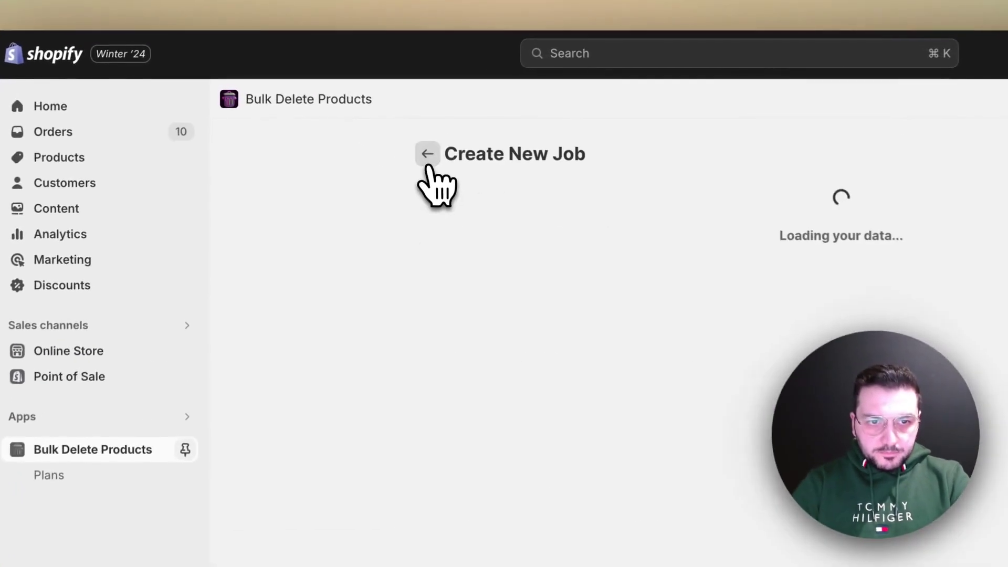
scroll(393, 310, down, 3)
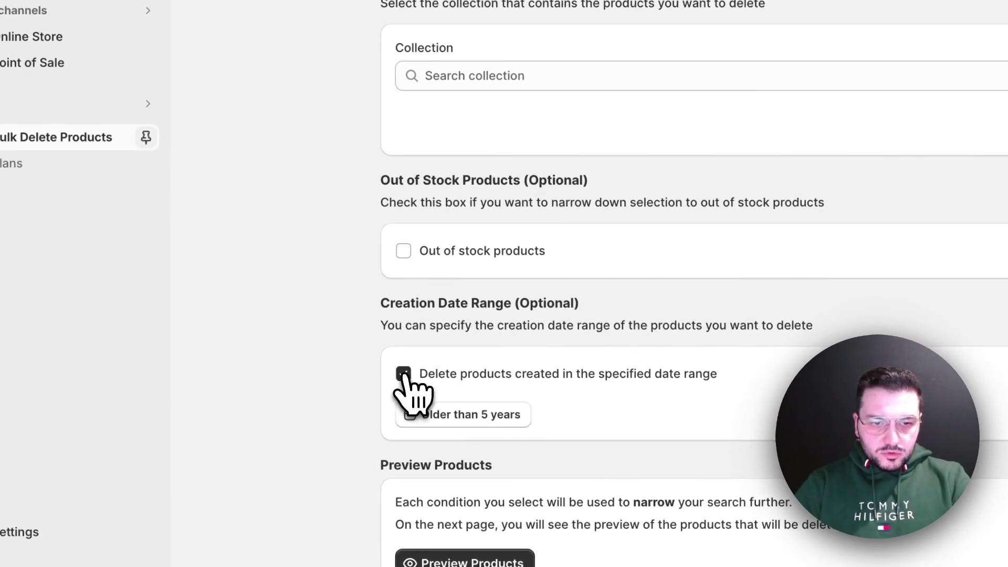
click(457, 415)
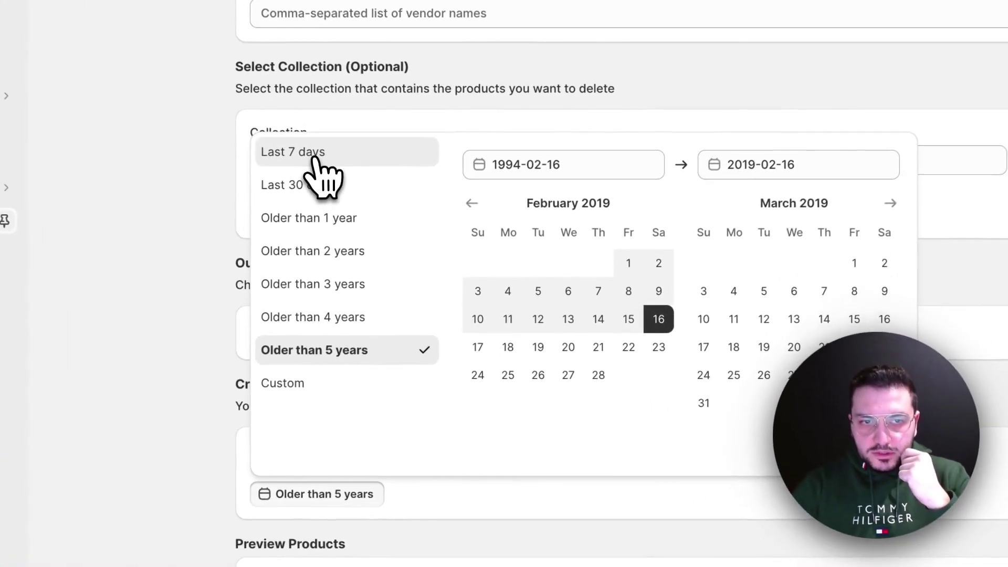
click(313, 155)
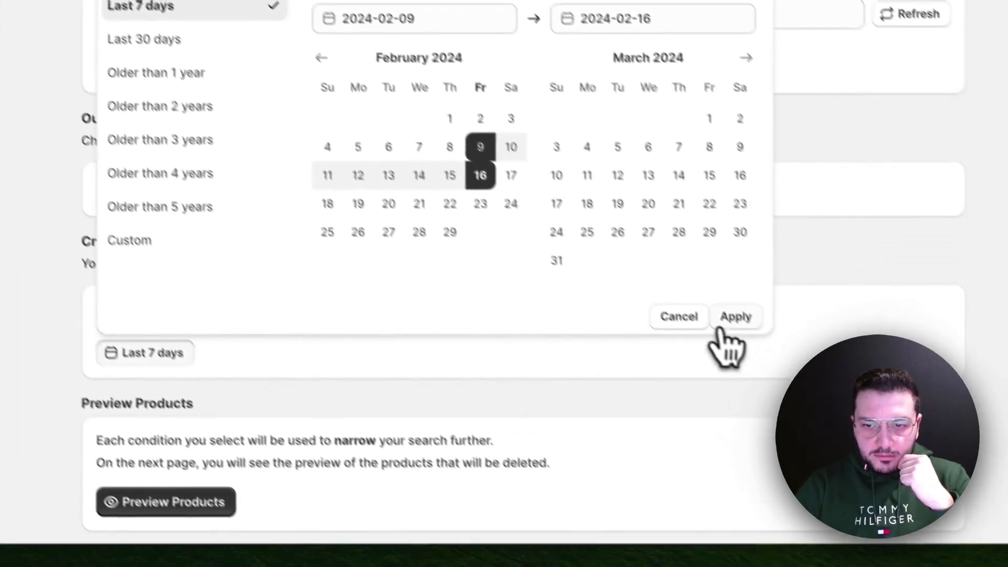
click(896, 461)
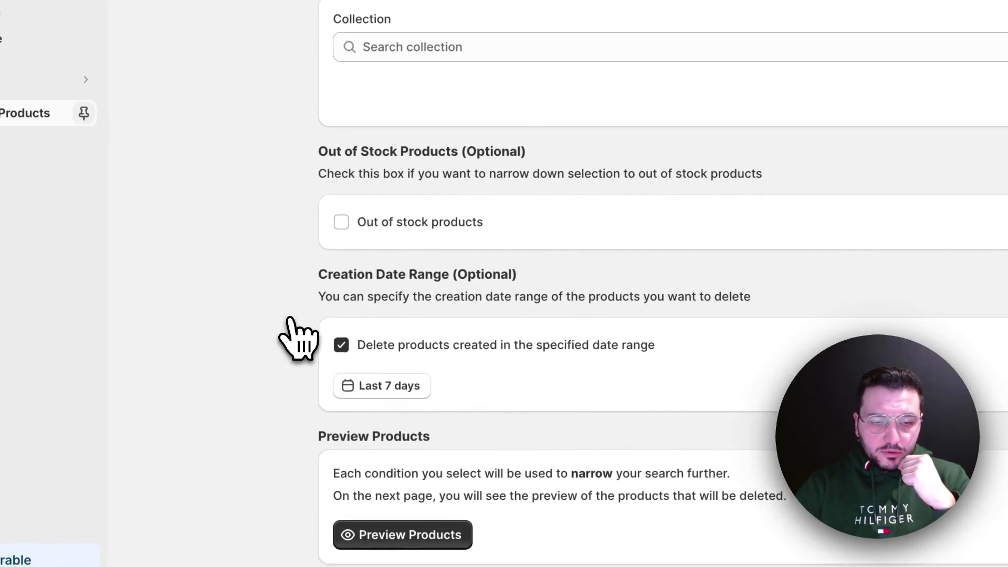
click(368, 391)
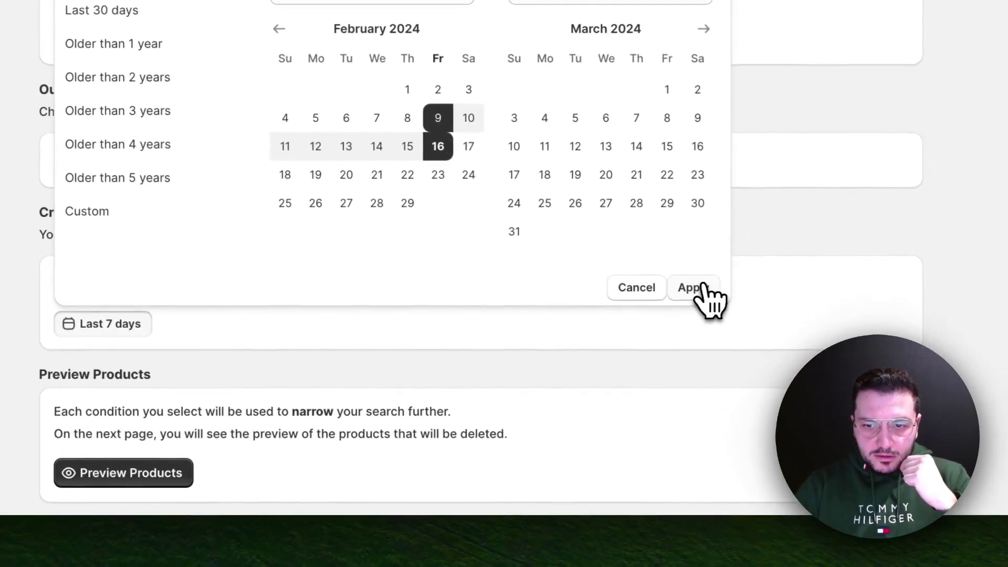
click(714, 298)
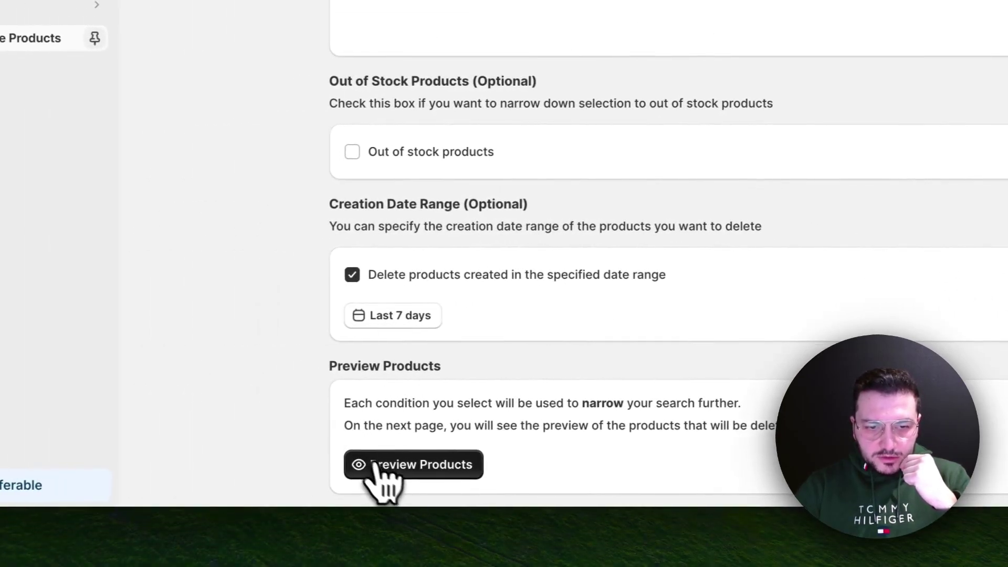
Step: Preview and delete the 2 recently created products, returning to the Dashboard once Job #1426 finishes
click(423, 473)
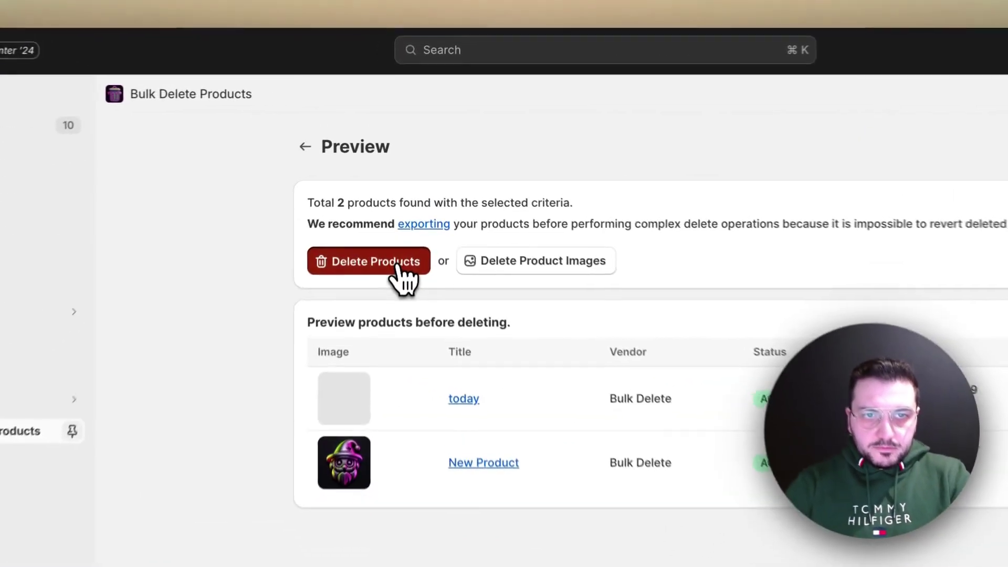
click(396, 187)
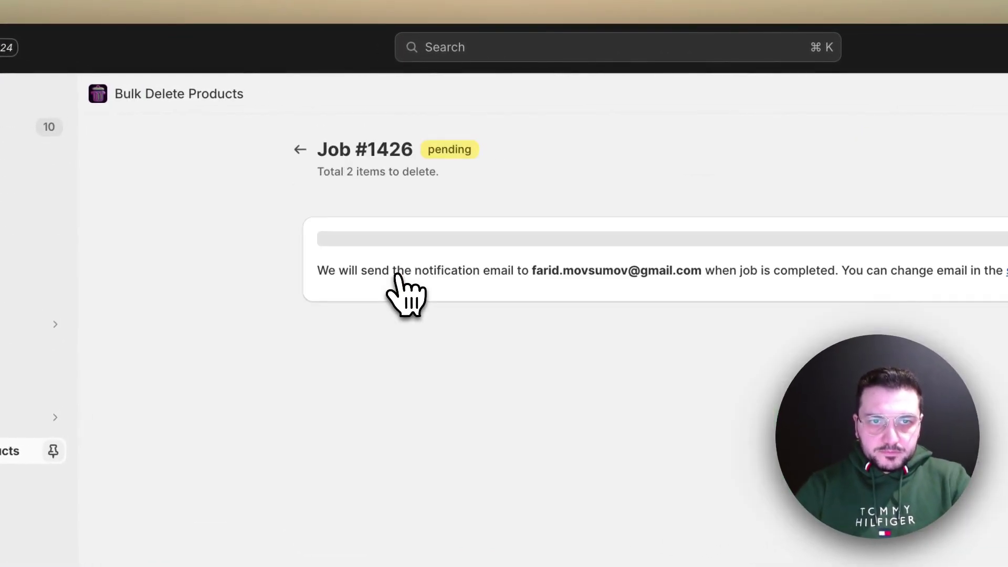
click(300, 151)
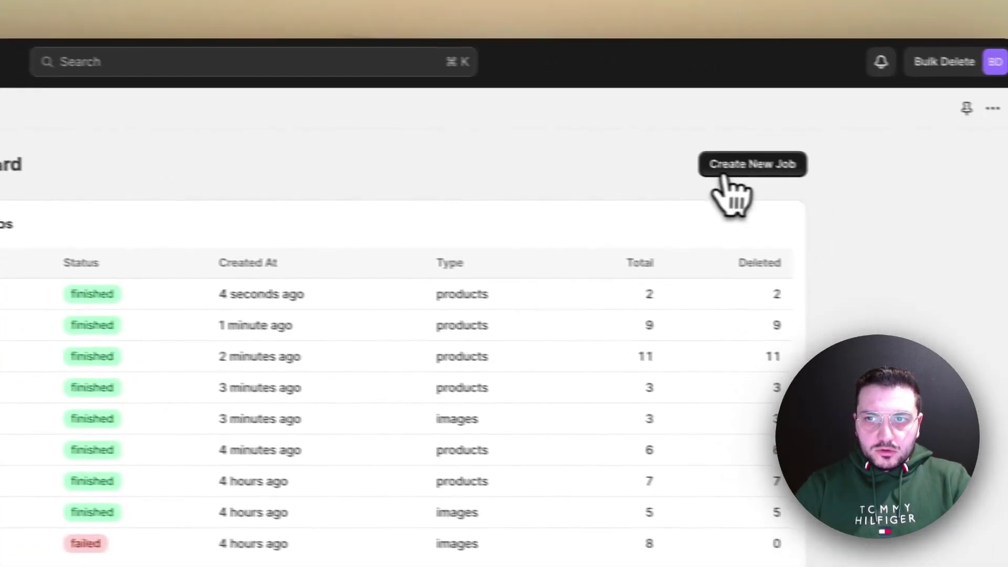
Step: Start another delete job and view the collections buba and Winter without choosing one
click(730, 167)
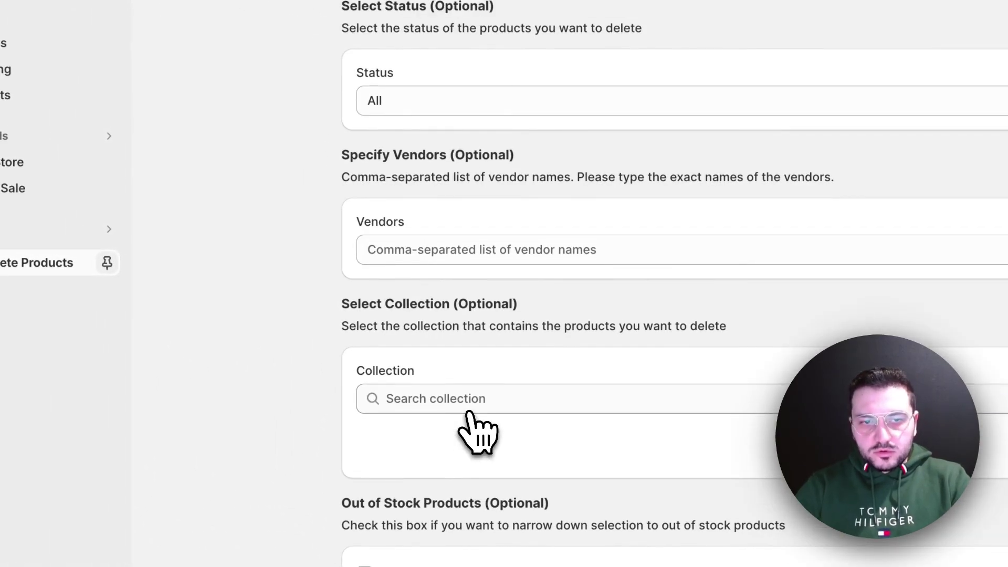
scroll(473, 420, down, 4)
click(467, 229)
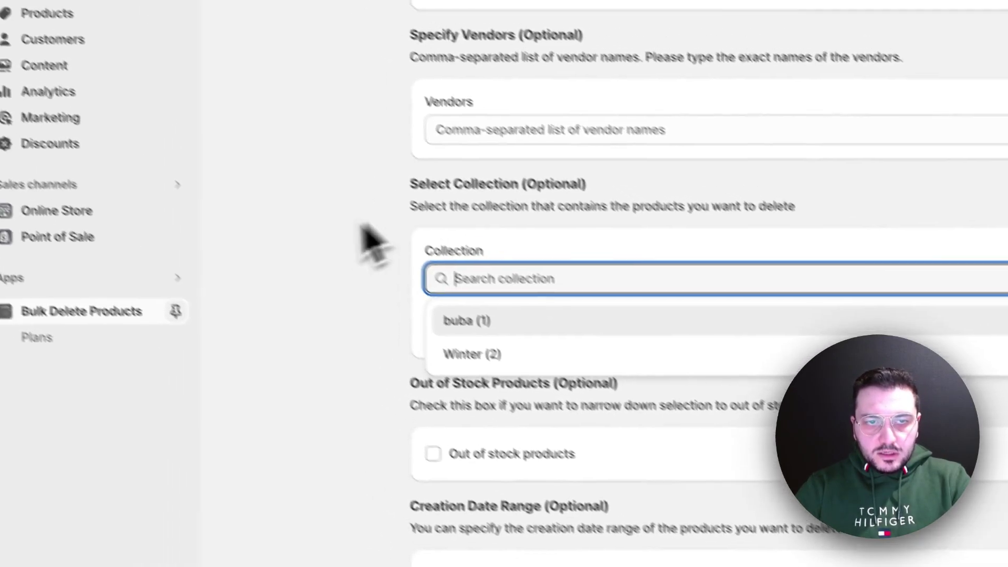
click(252, 236)
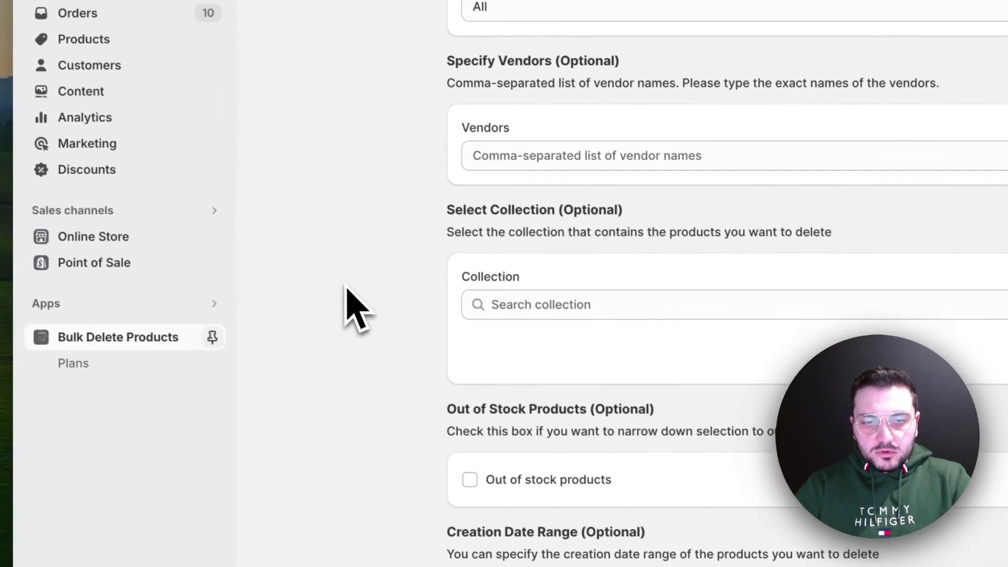
Step: Scroll through the blank job form, leaving Status at All and no filters set
scroll(525, 397, down, 1)
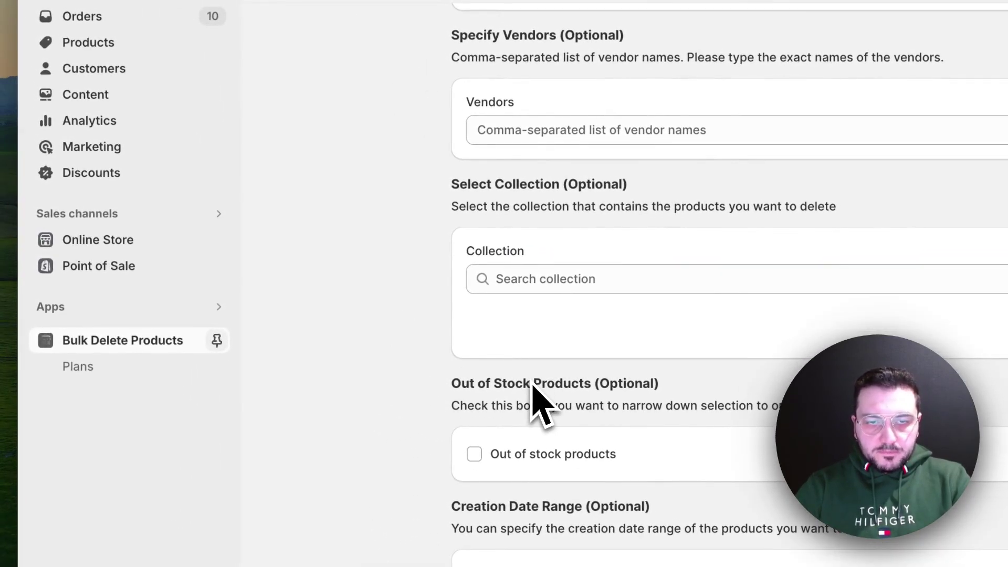
scroll(533, 391, up, 3)
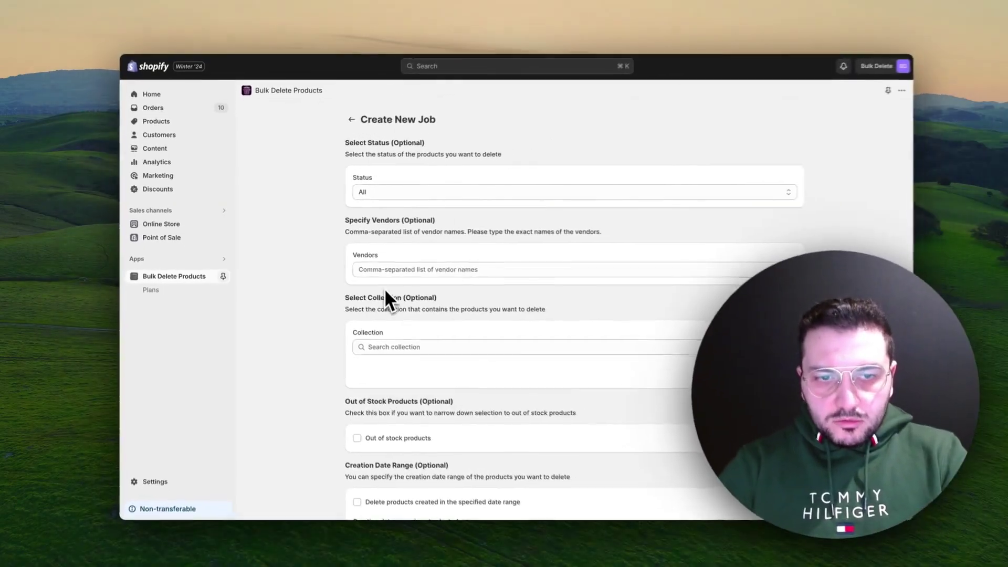
scroll(532, 388, down, 3)
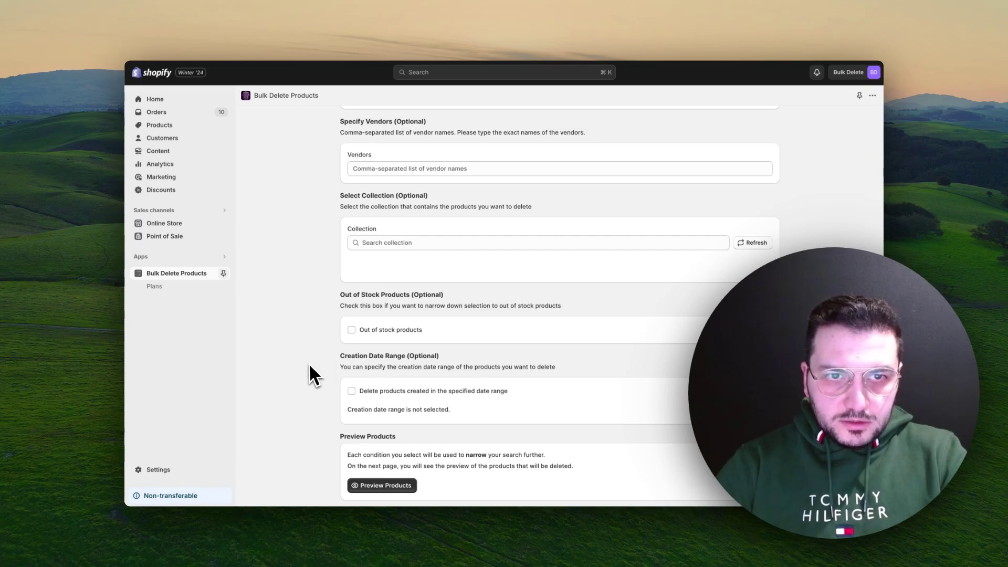
scroll(309, 364, up, 3)
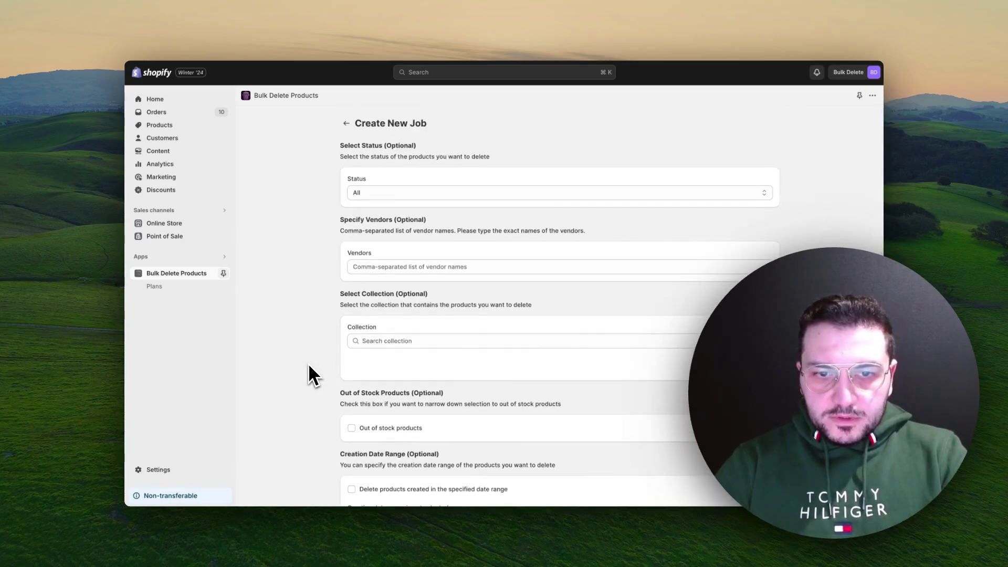
scroll(309, 366, down, 3)
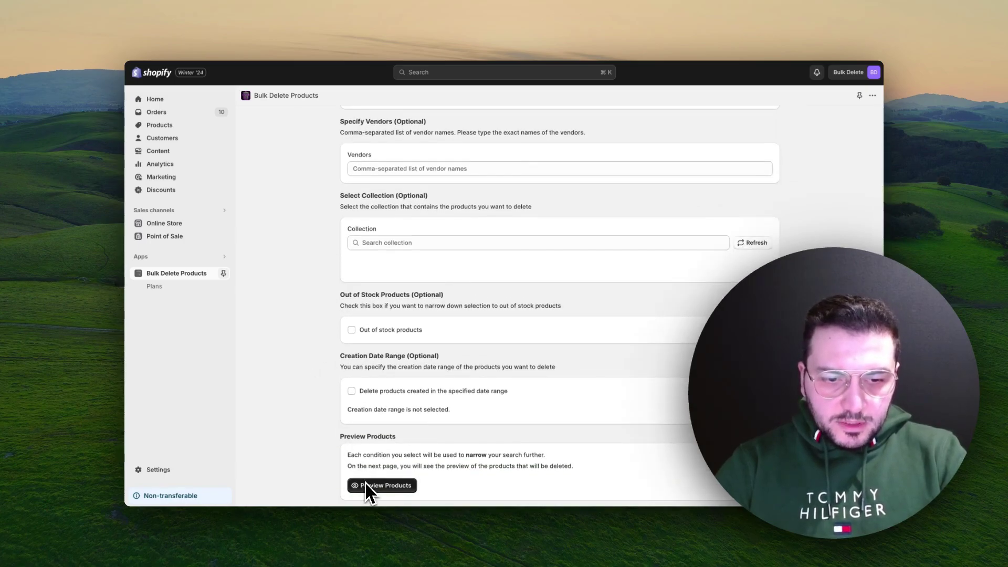
scroll(303, 320, up, 3)
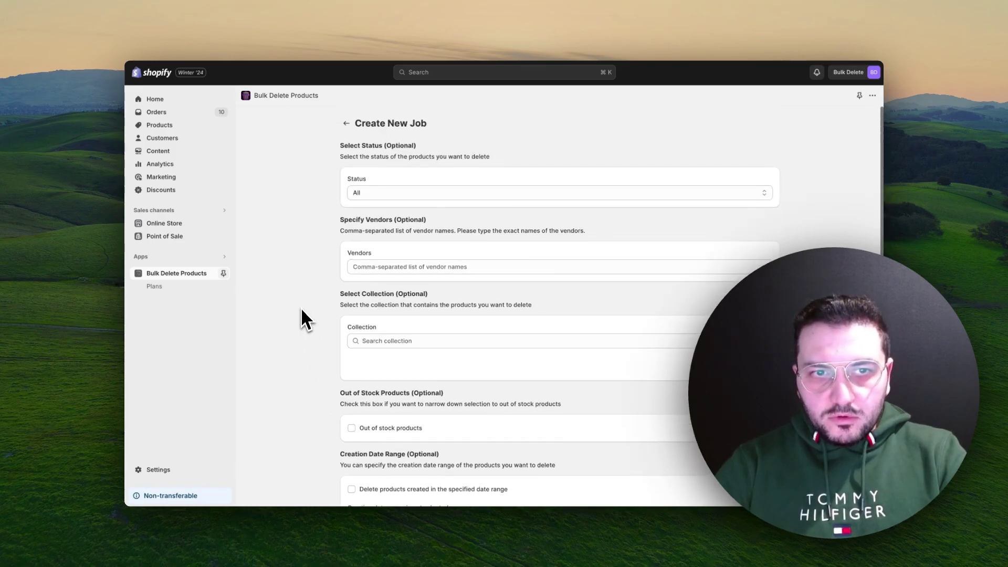
scroll(302, 317, down, 3)
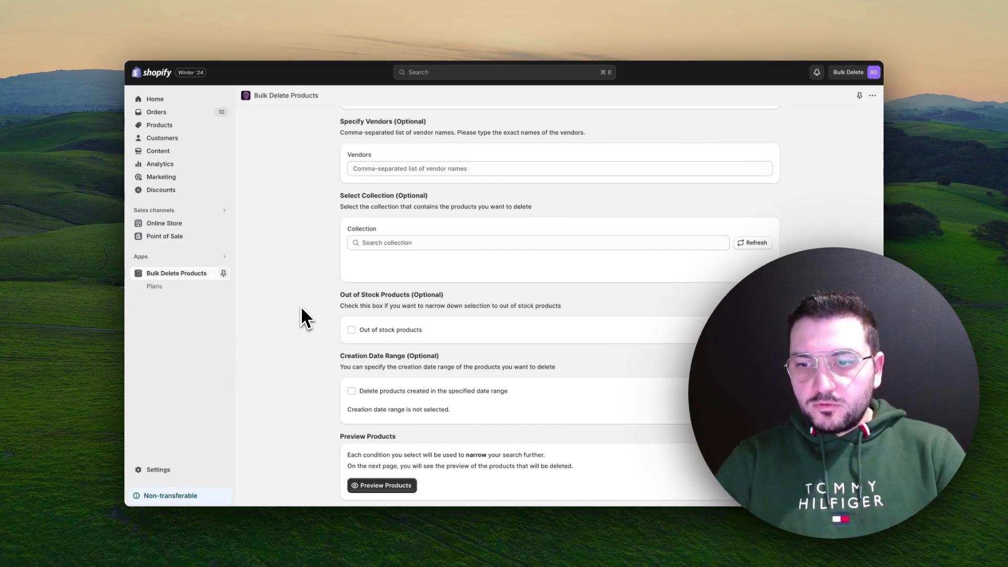
scroll(355, 356, up, 3)
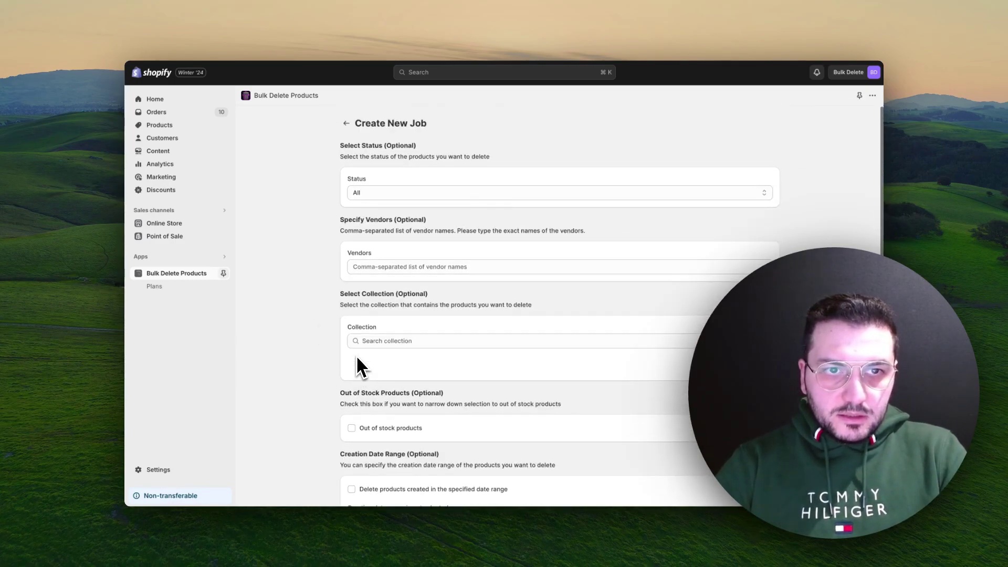
scroll(357, 359, down, 3)
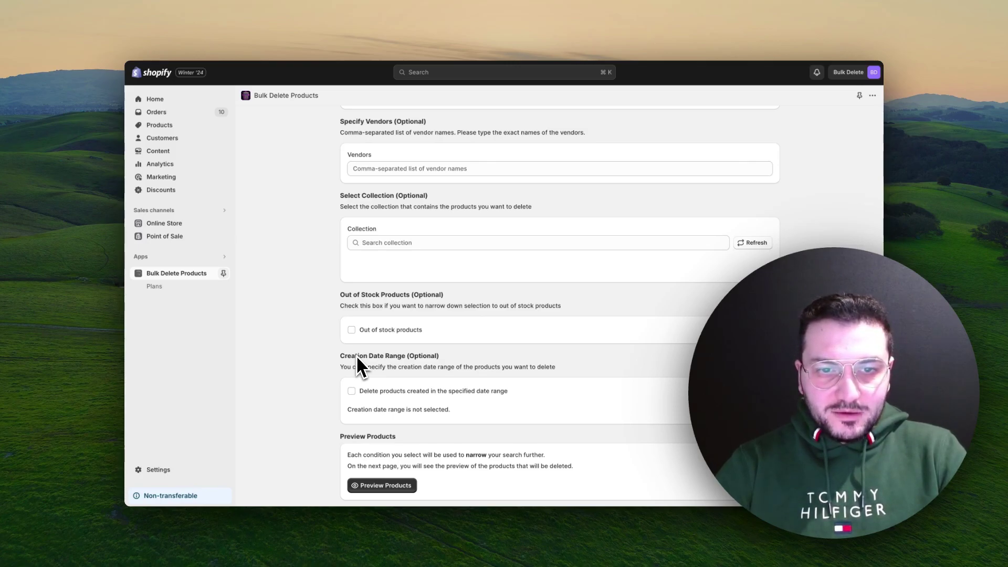
scroll(359, 310, up, 2)
scroll(361, 310, up, 1)
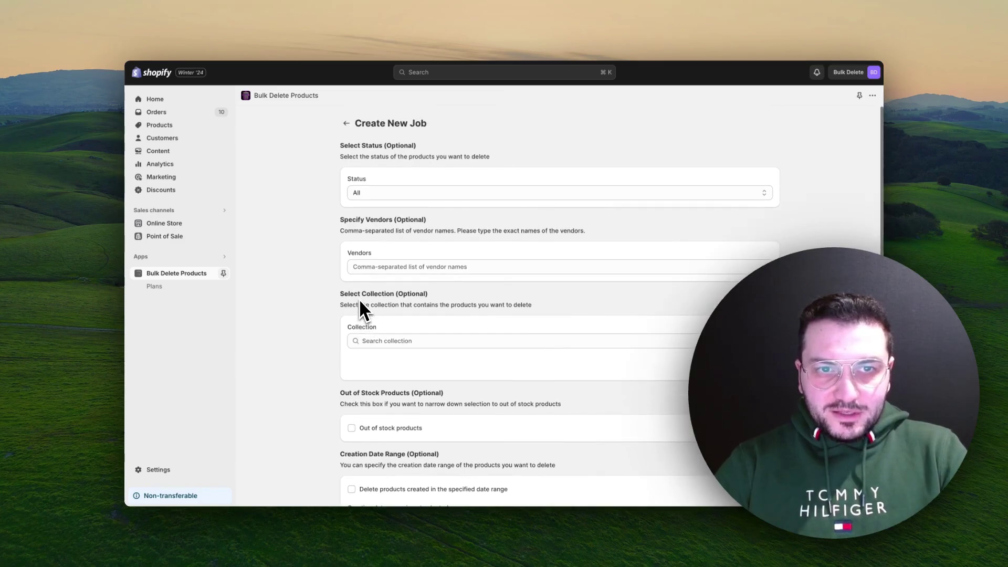